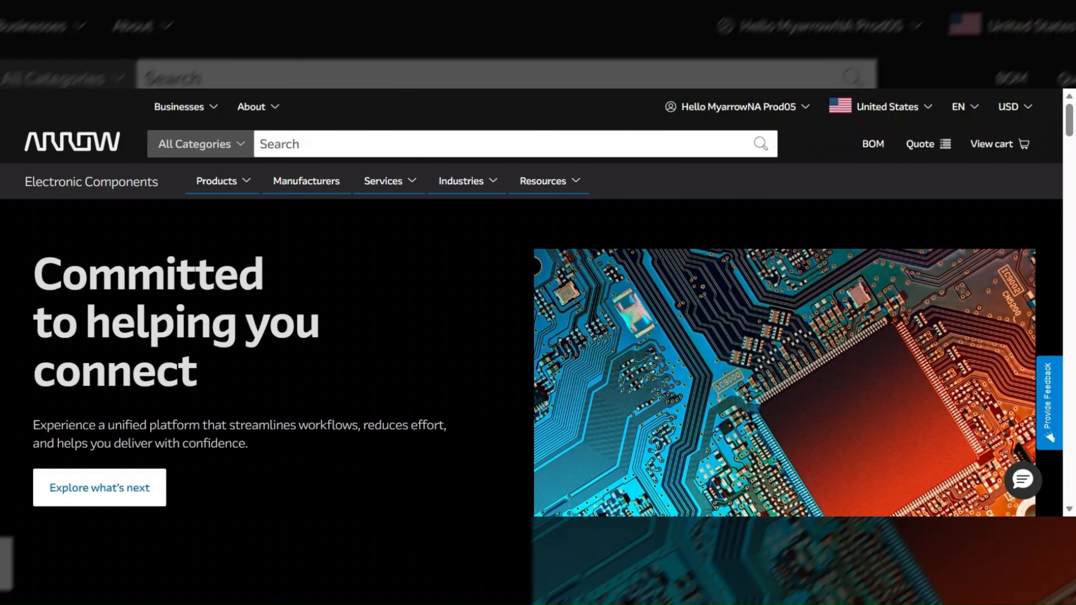
Step: Open the BOM management tool from the account details page
click(805, 109)
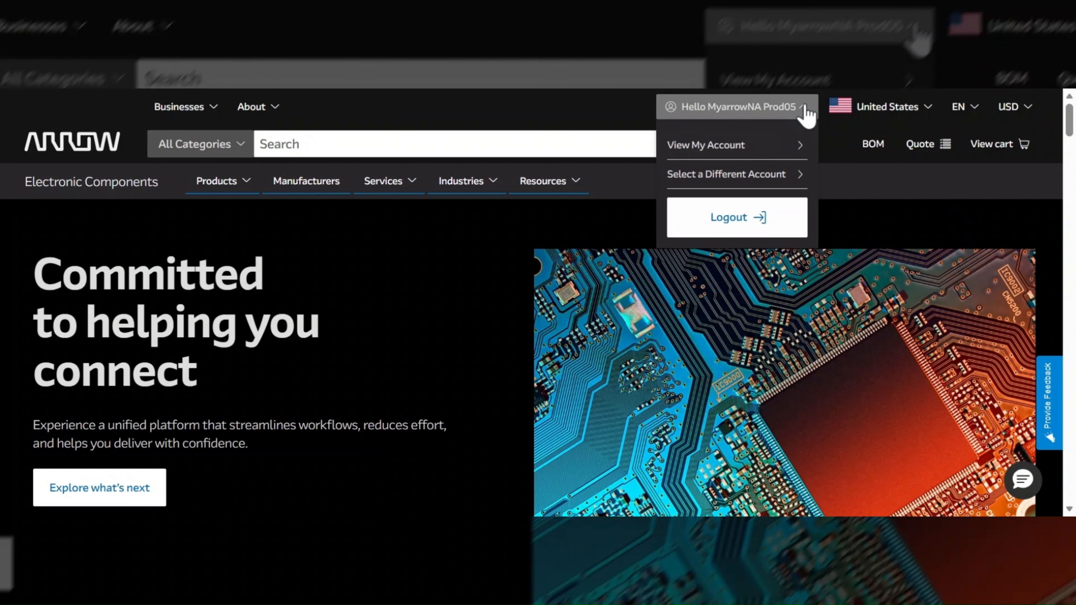
click(781, 154)
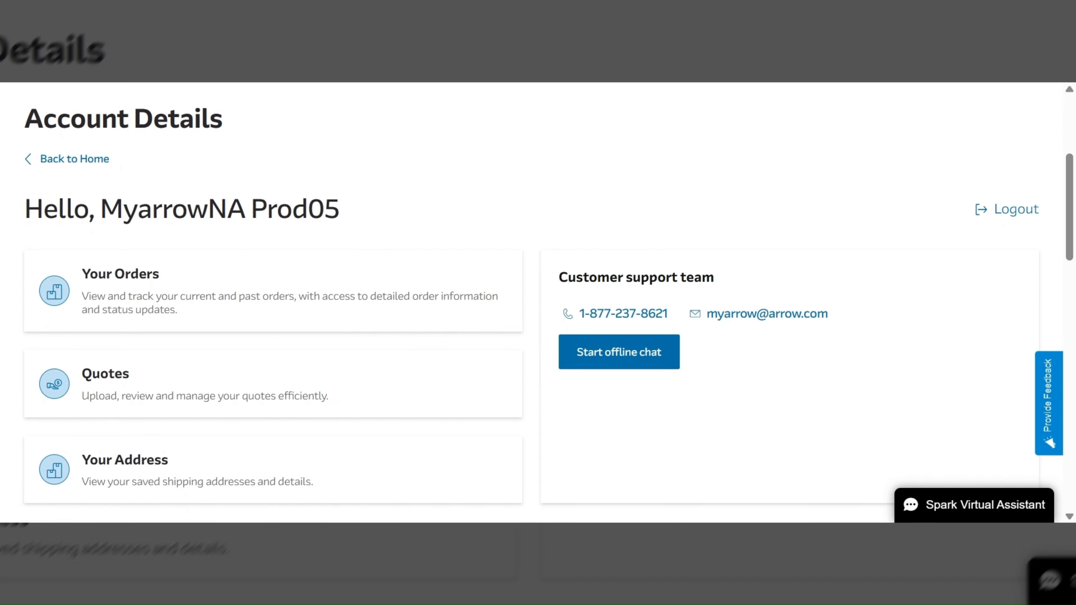
scroll(538, 301, down, 5)
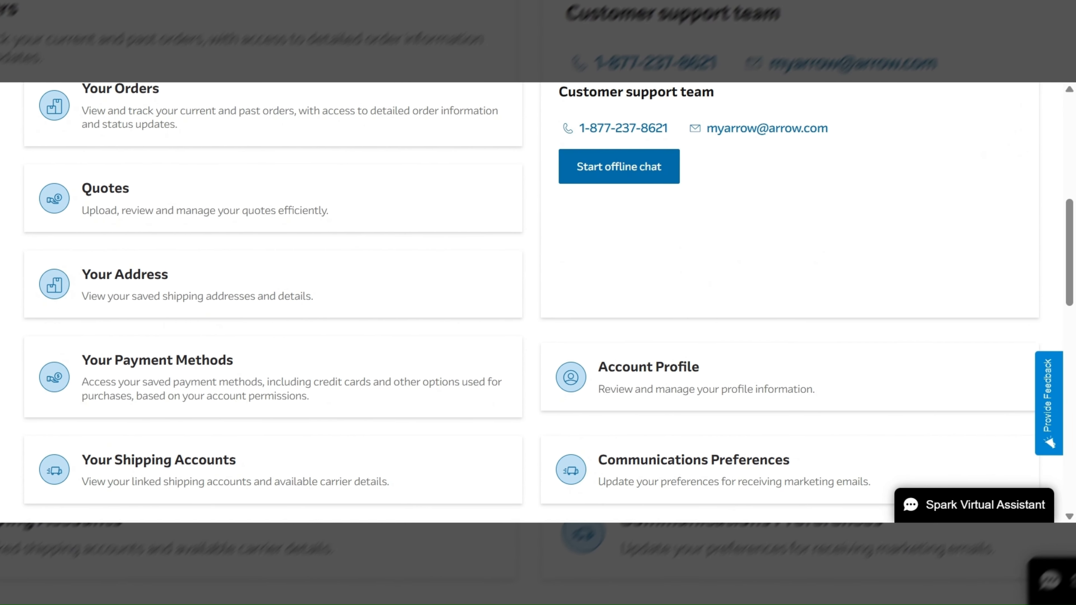
scroll(711, 365, down, 2)
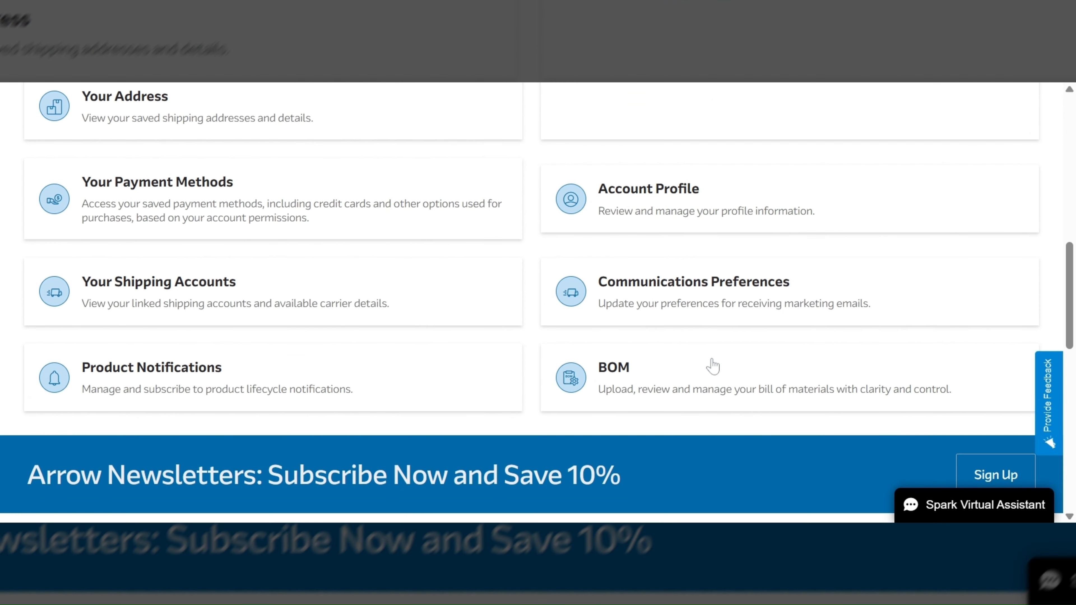
click(701, 373)
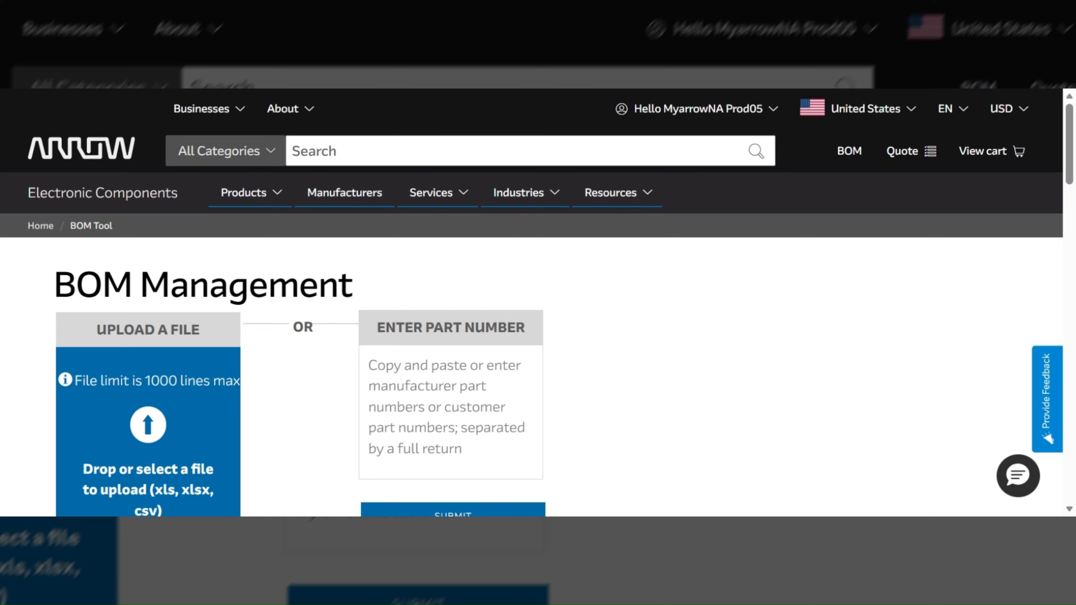
Step: Create a BOM by submitting part numbers LT4256-2IS8#PBF, BAV199LT1G, BAV99-7-F, MS580305BA01-00 and BAV23S on separate lines, and look through its part list
scroll(531, 302, down, 2)
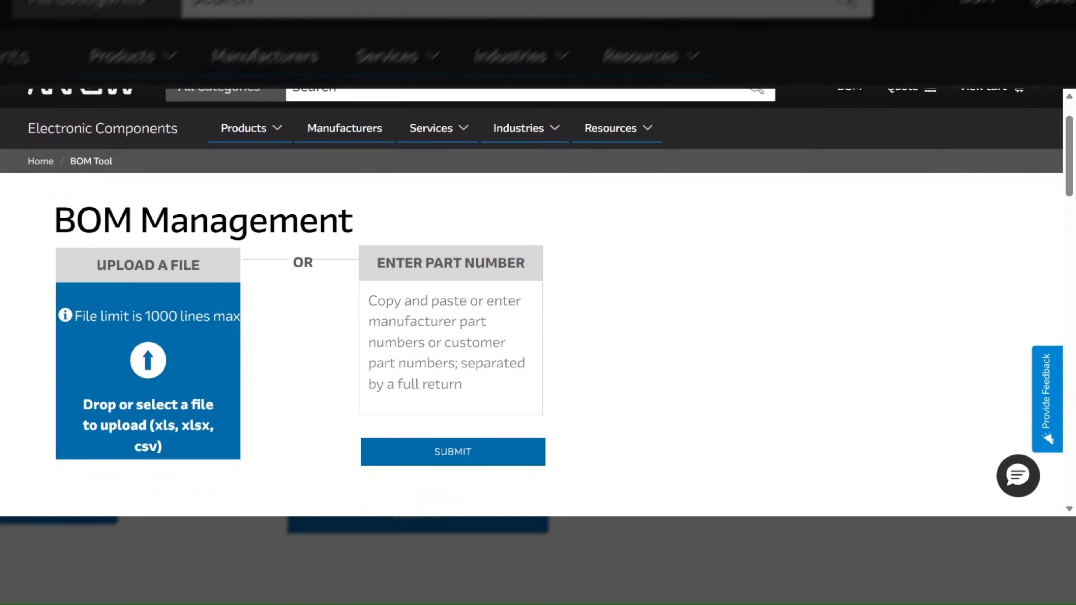
scroll(532, 302, down, 1)
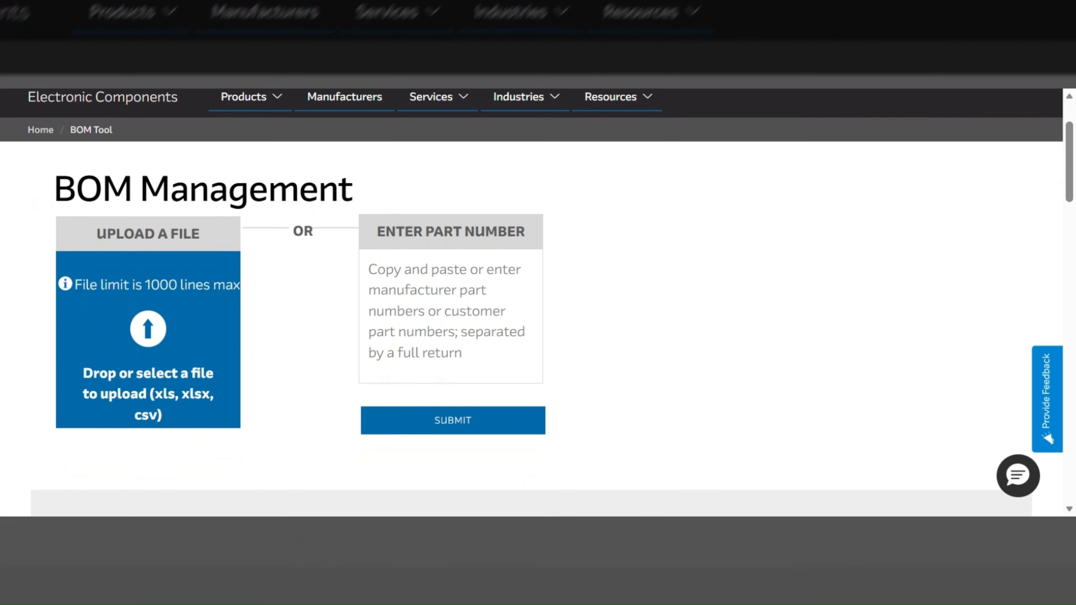
scroll(531, 302, down, 1)
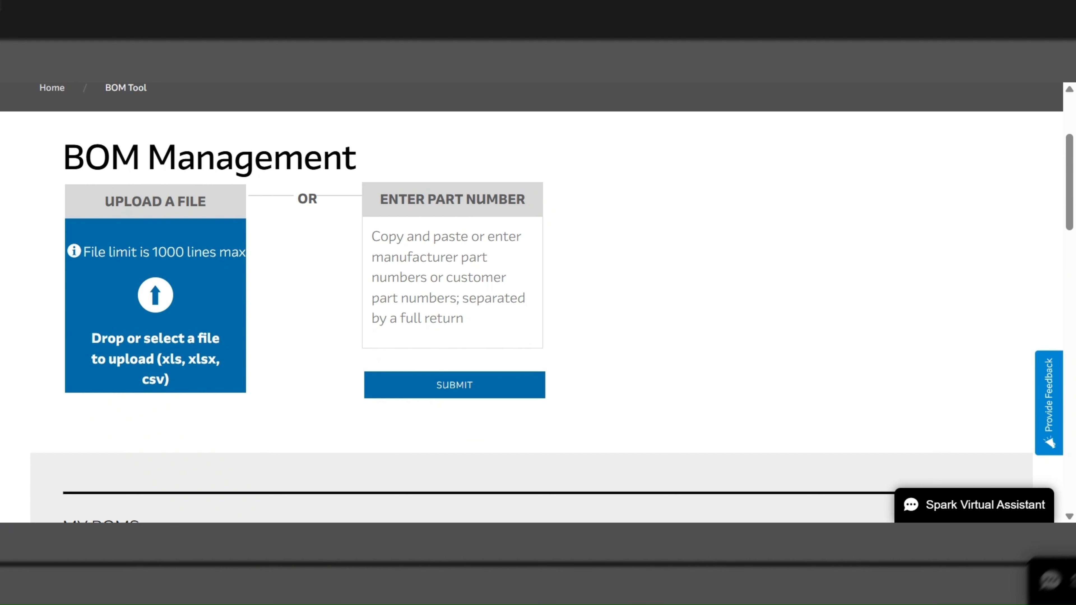
click(452, 282)
click(451, 281)
text(LT4256-2IS8#PBF BAV199LT1G, BAV99-7-F MS580305BA01-00 BAV23S)
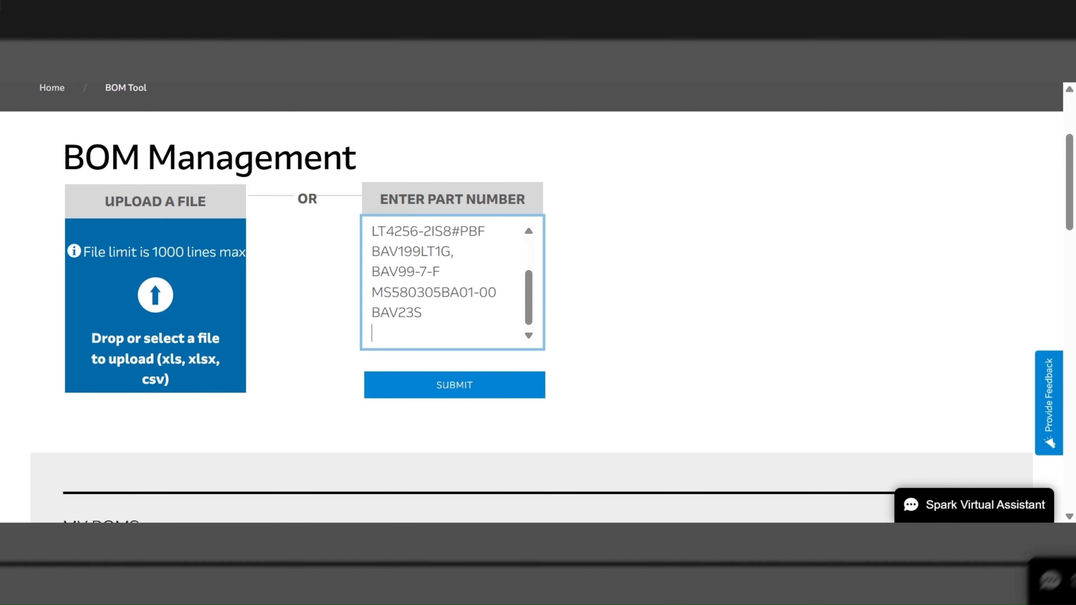
click(483, 386)
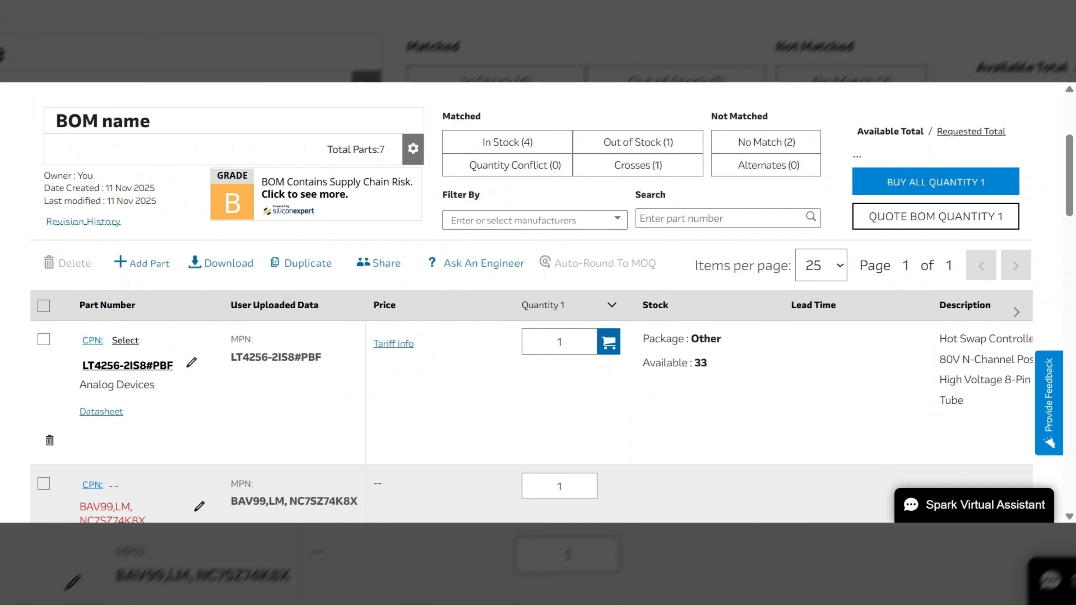
scroll(538, 301, down, 2)
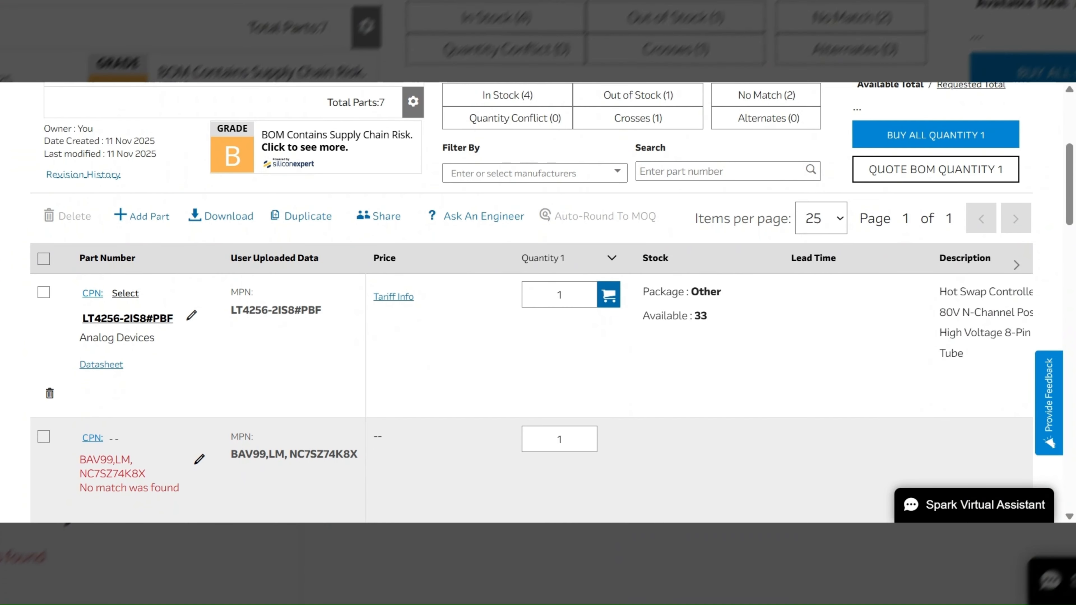
scroll(538, 301, down, 2)
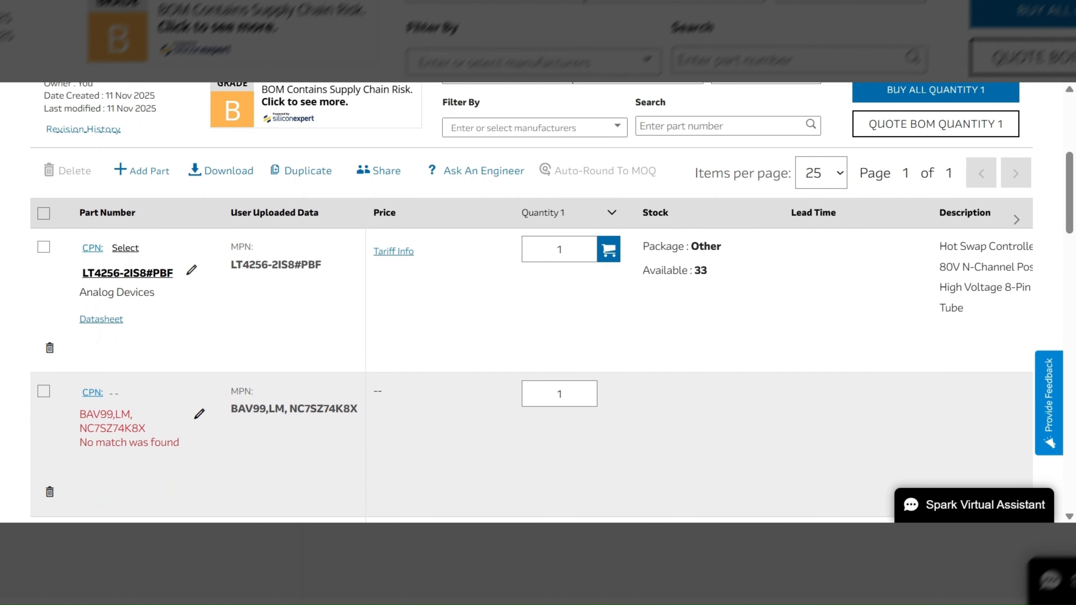
scroll(538, 300, down, 2)
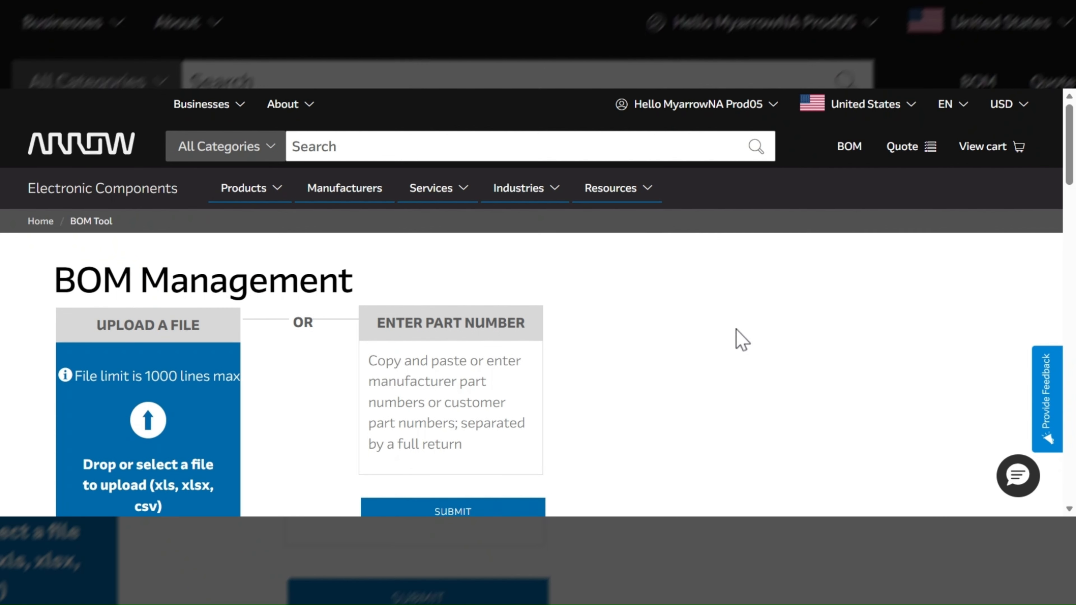
Step: Upload the Test NewArrow file to the BOM tool and turn off its header row
scroll(741, 339, down, 2)
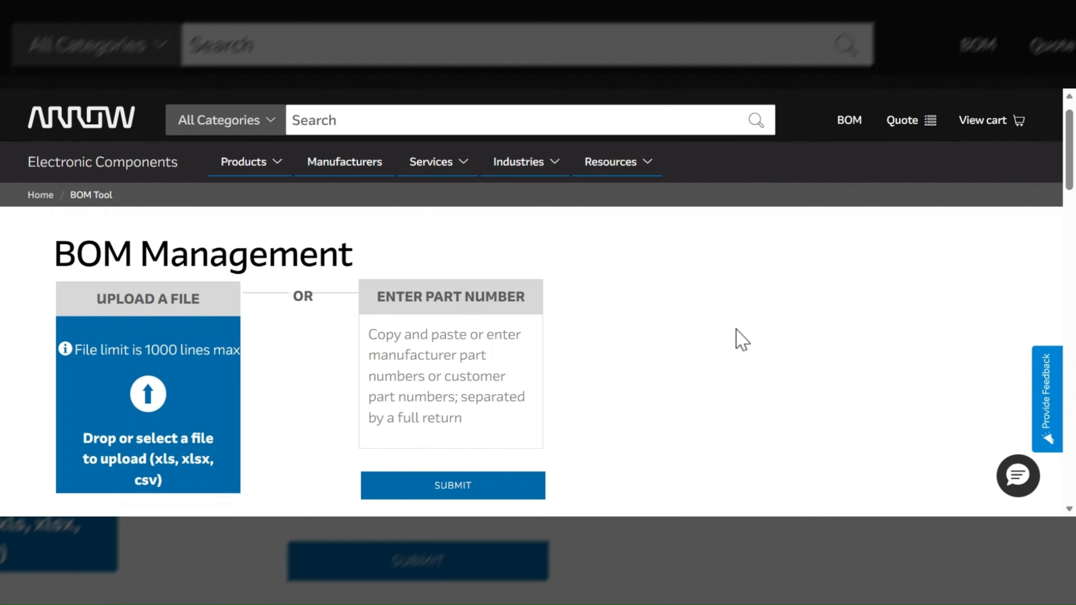
scroll(538, 301, down, 1)
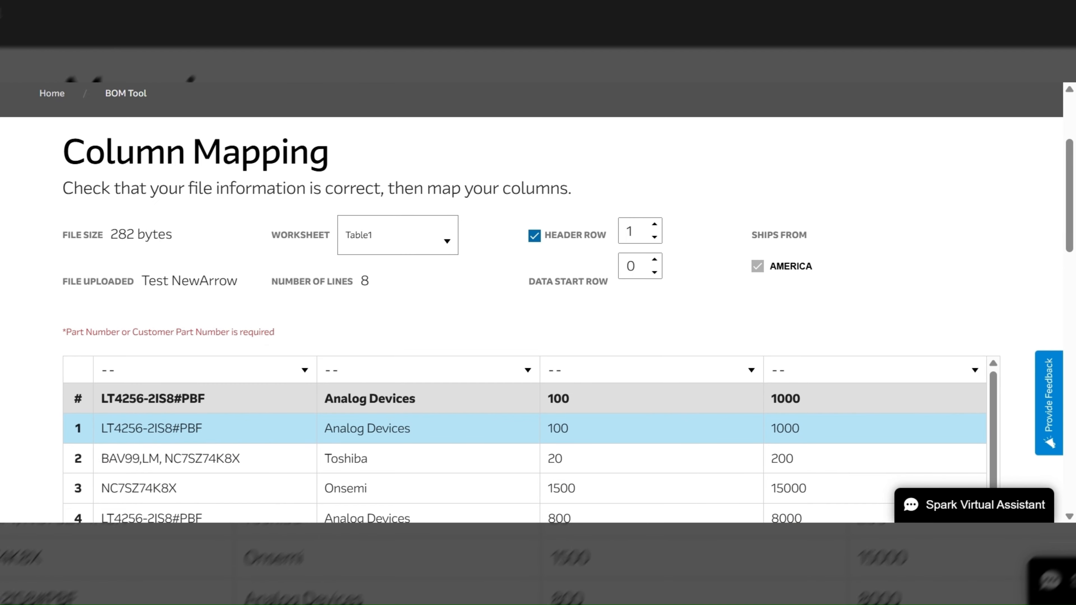
click(534, 235)
click(534, 235)
click(532, 242)
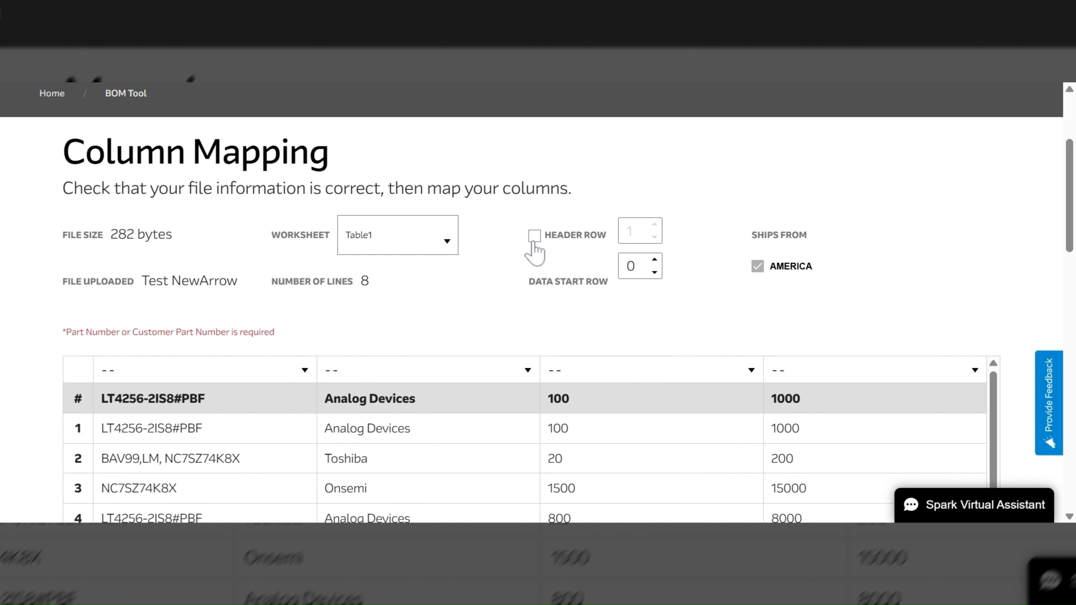
Step: Map the four file columns in order to Customer Part Number, Manufacturer, Customer Request QTY 1 and Customer Request QTY 2
scroll(493, 293, down, 2)
click(302, 290)
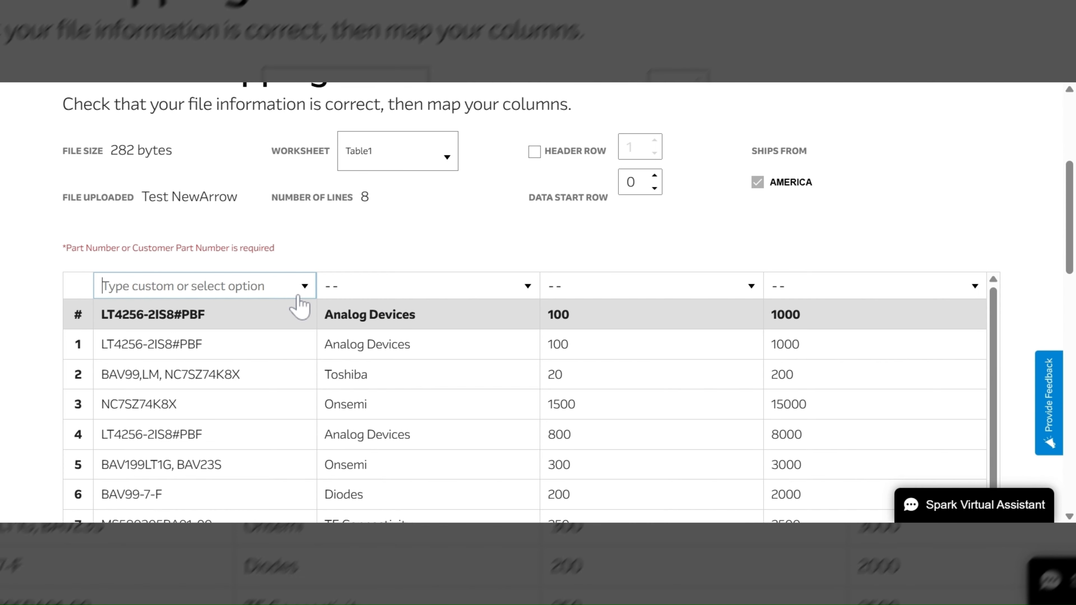
click(292, 335)
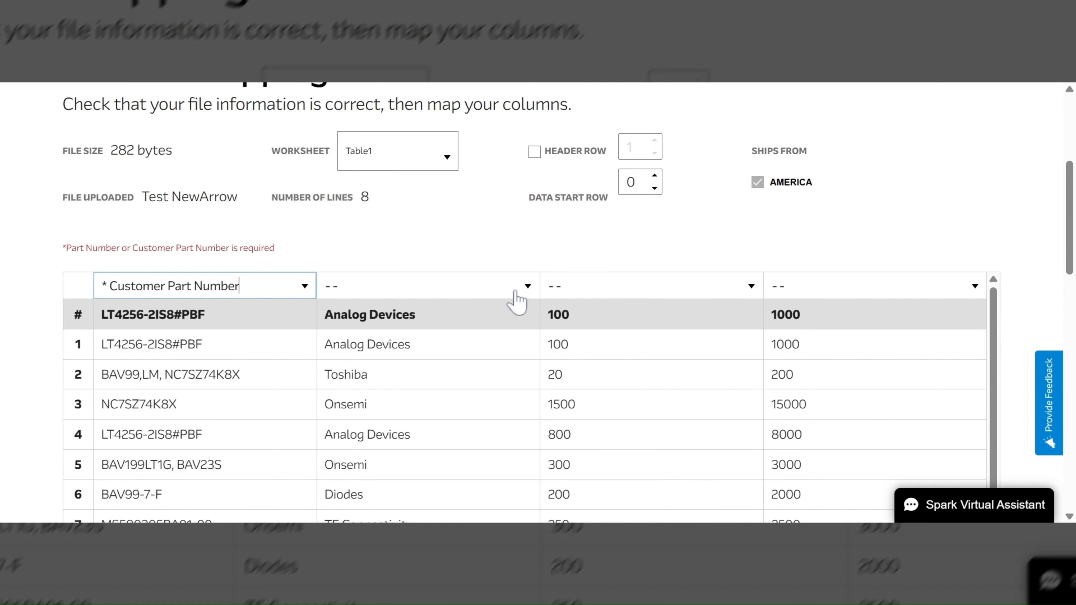
click(525, 292)
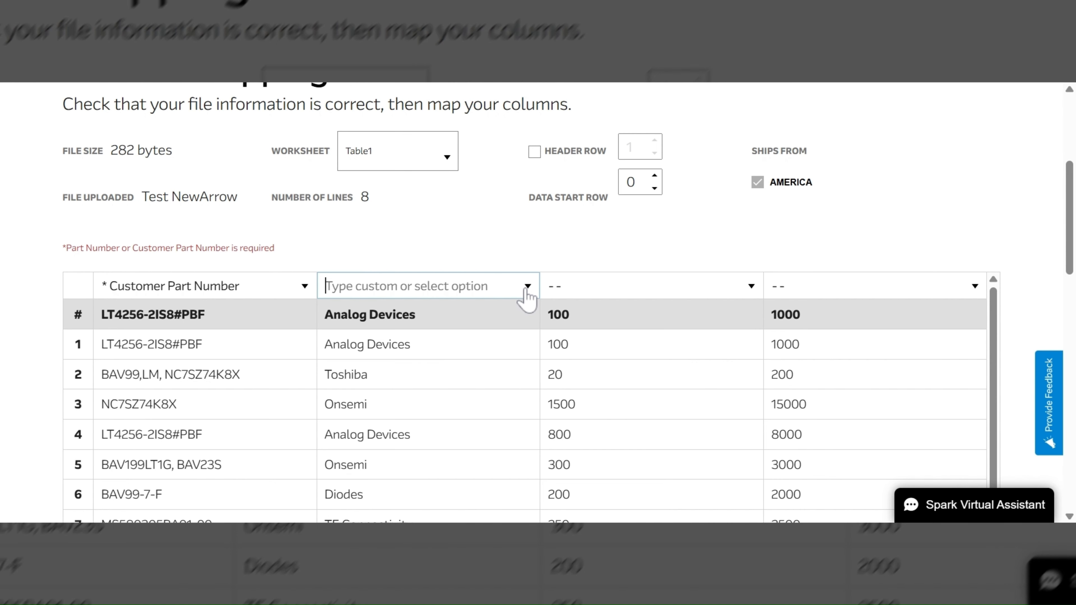
click(514, 307)
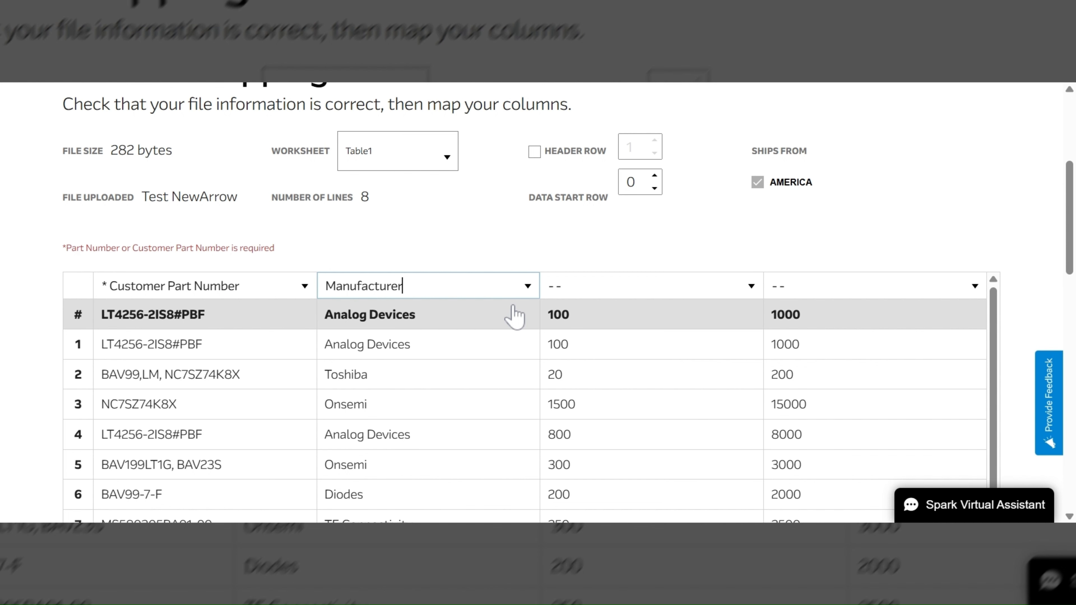
click(752, 285)
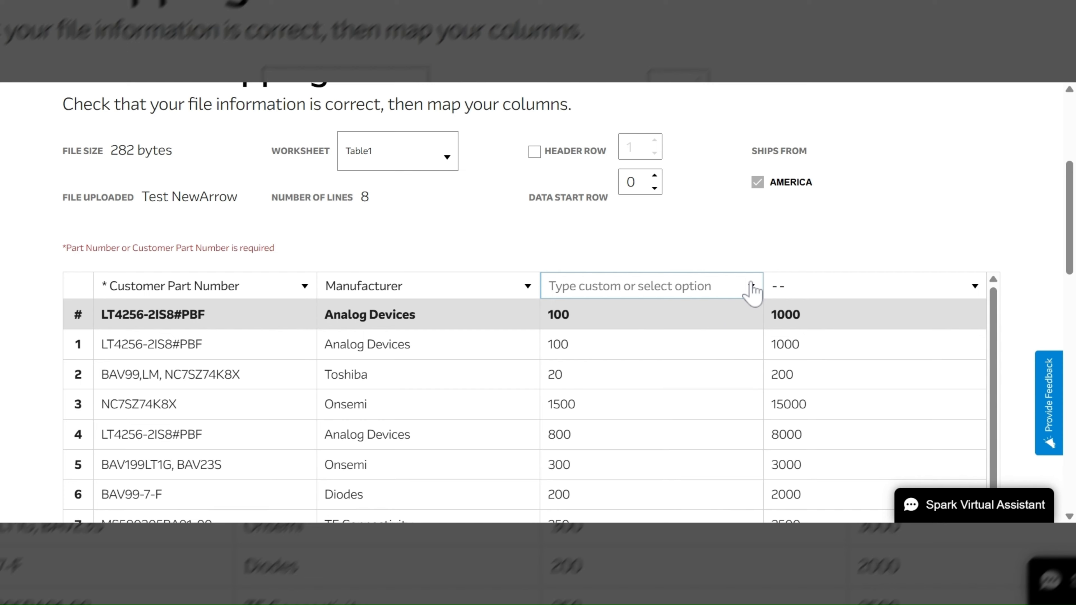
click(752, 309)
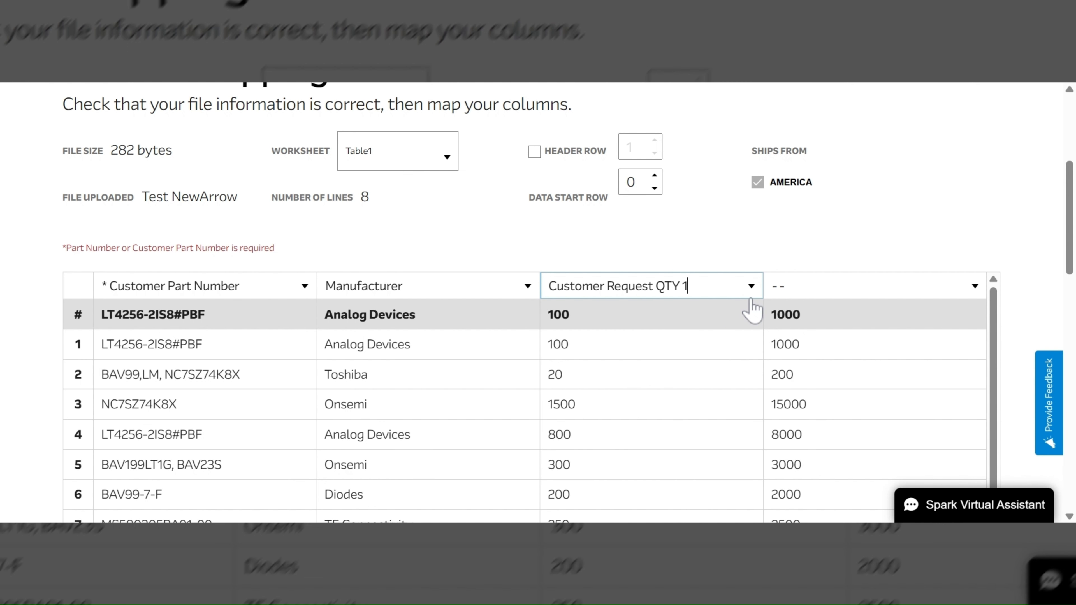
click(928, 287)
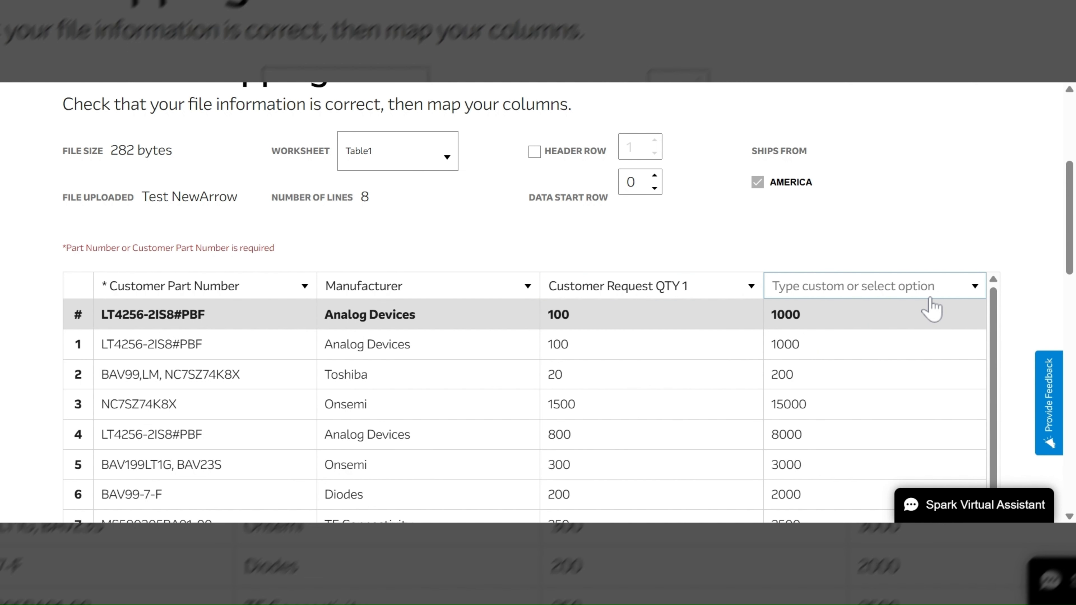
click(930, 301)
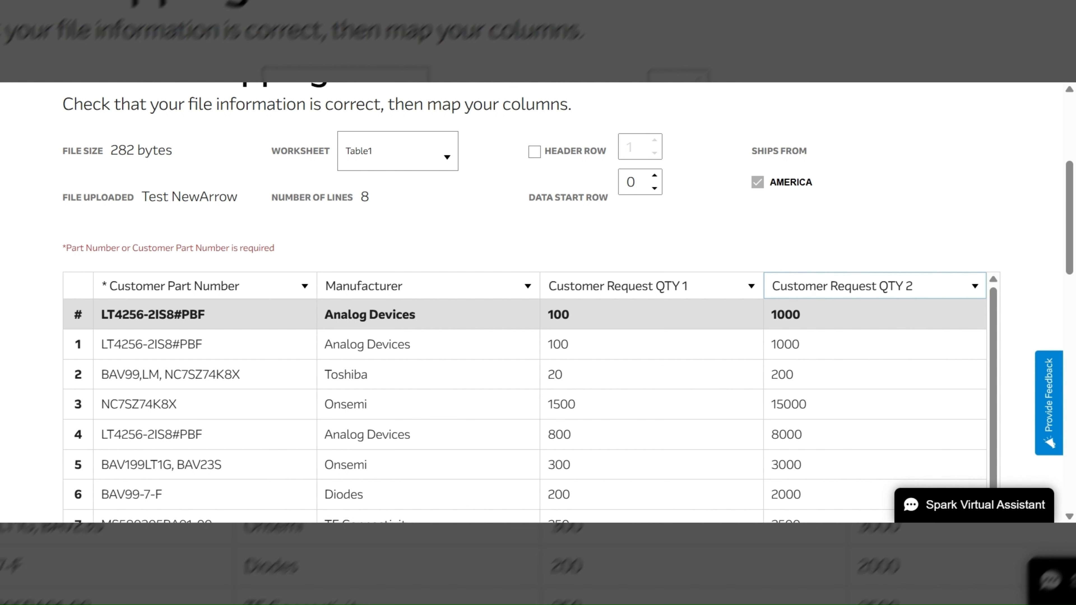
Step: Choose Yes for creating customer part numbers missing from the system and view the resulting BOM
scroll(531, 303, down, 1)
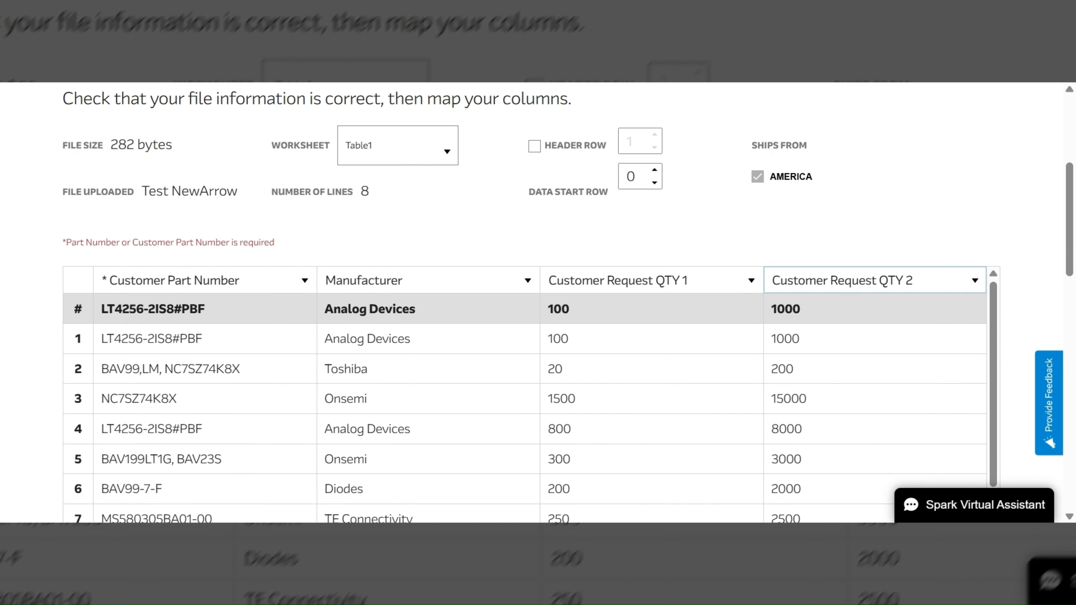
scroll(531, 303, down, 3)
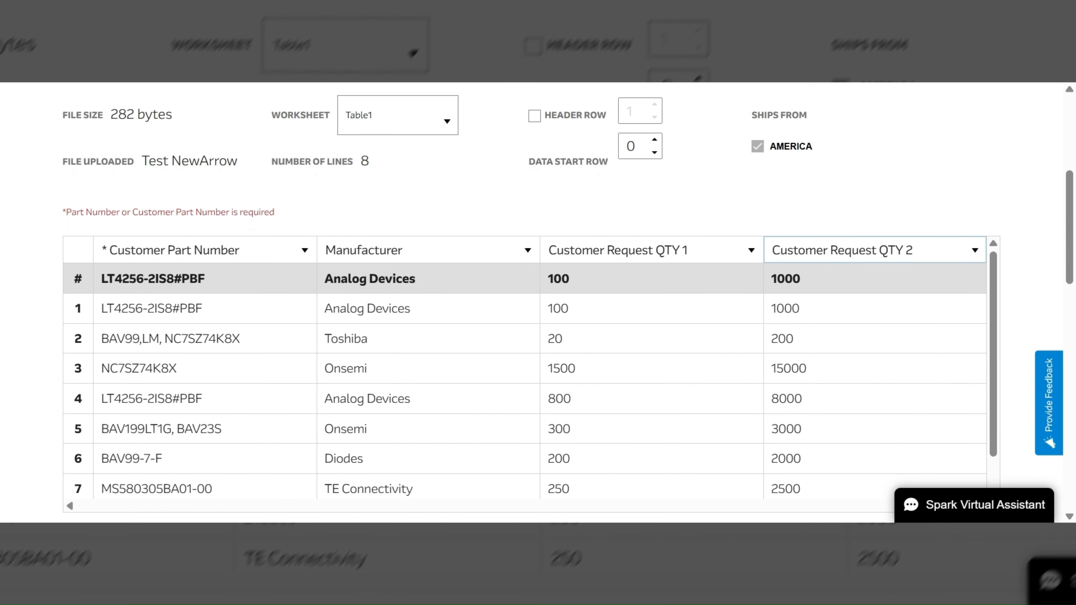
scroll(531, 302, down, 3)
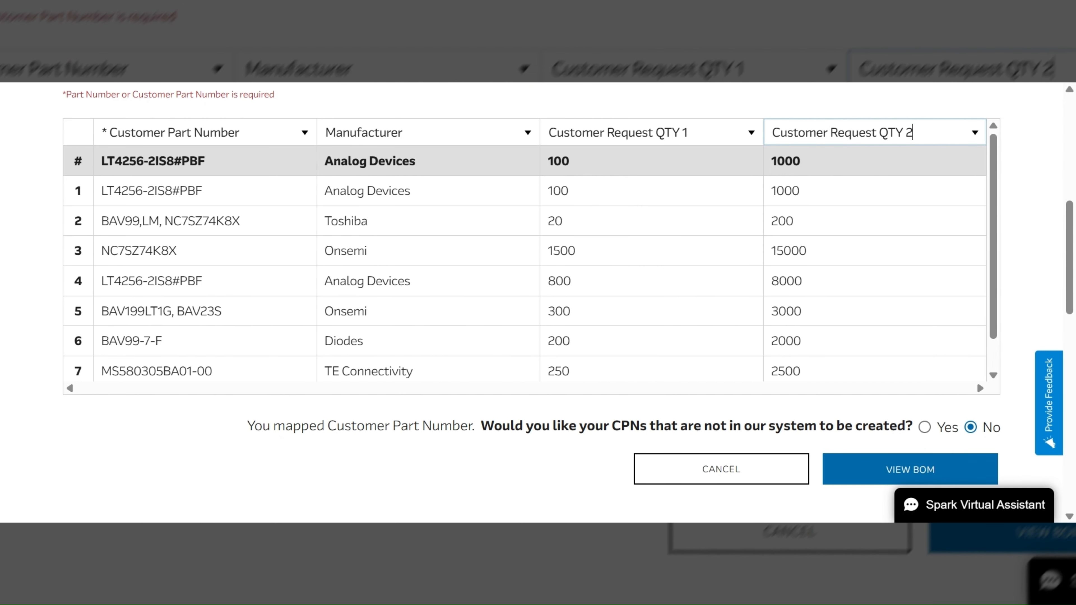
click(925, 427)
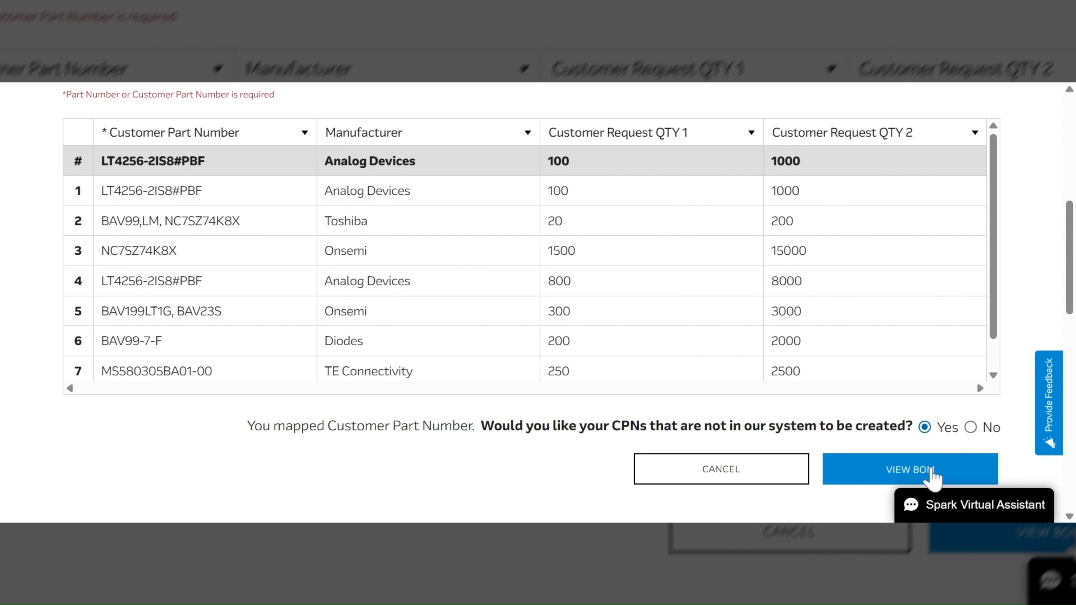
click(931, 470)
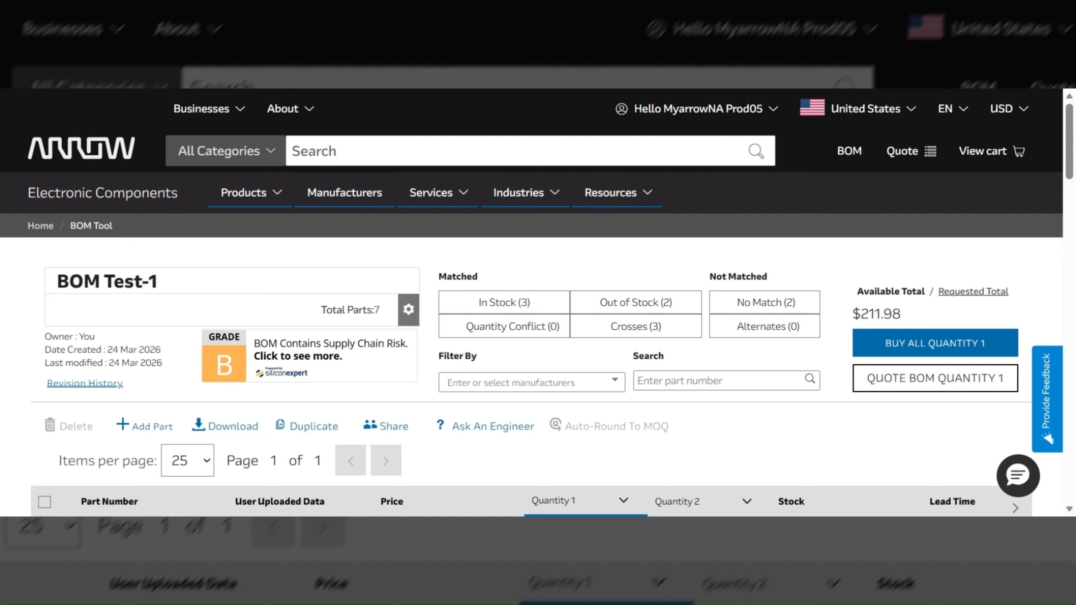
Step: Open the saved BOM called BOM NAME from the My BOMs list
scroll(538, 339, down, 3)
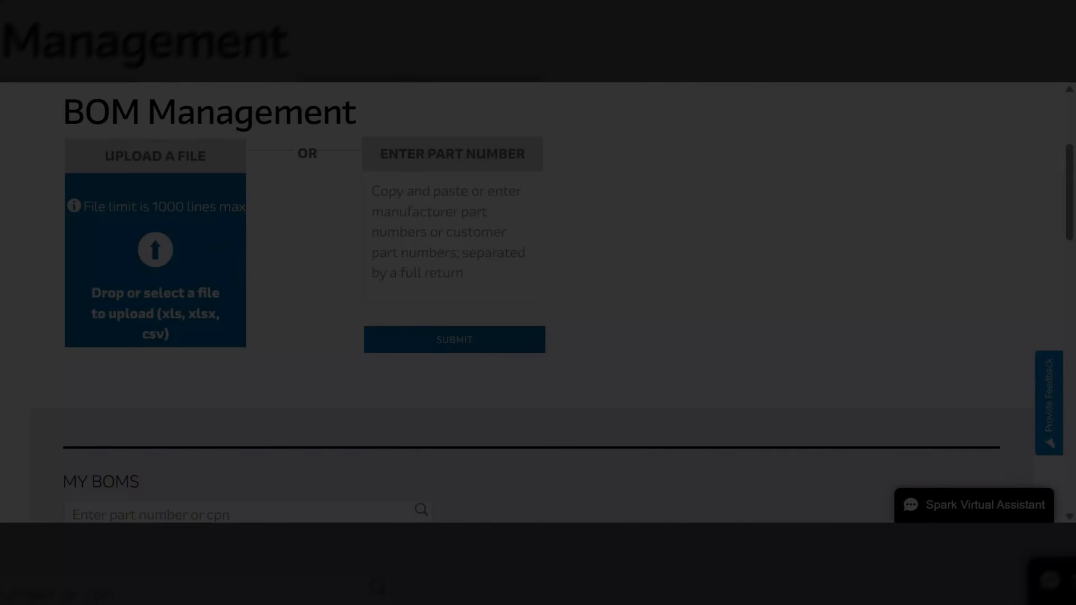
scroll(538, 303, down, 1)
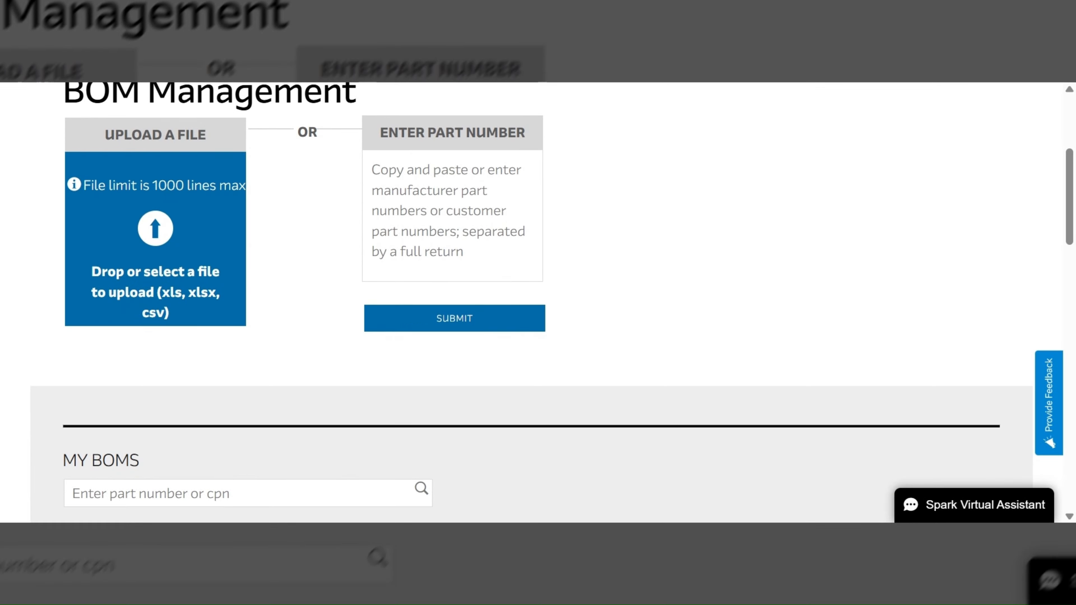
scroll(538, 303, down, 5)
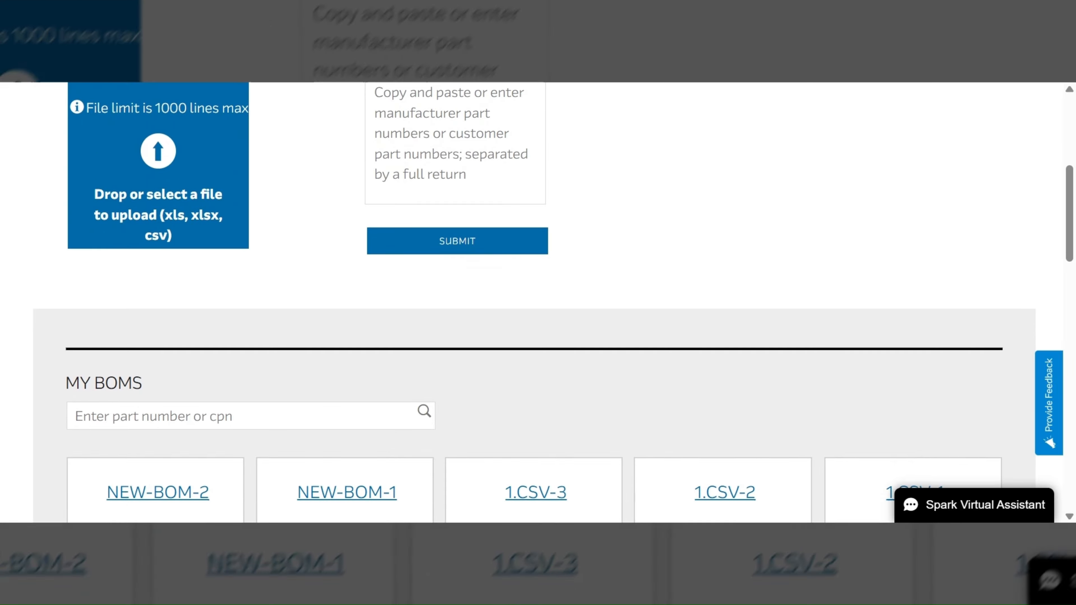
scroll(538, 302, down, 3)
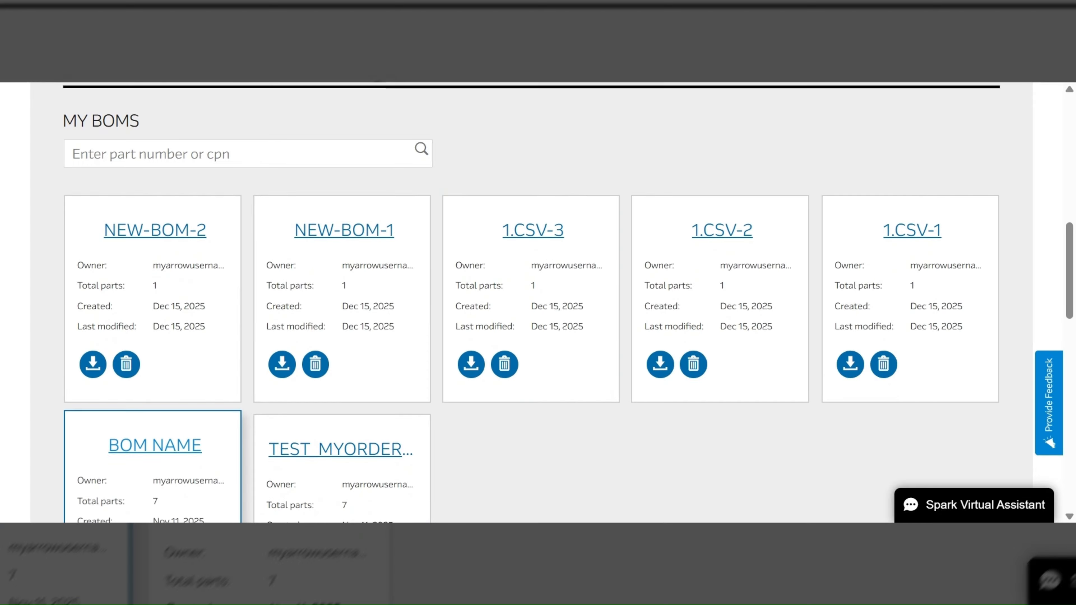
click(155, 449)
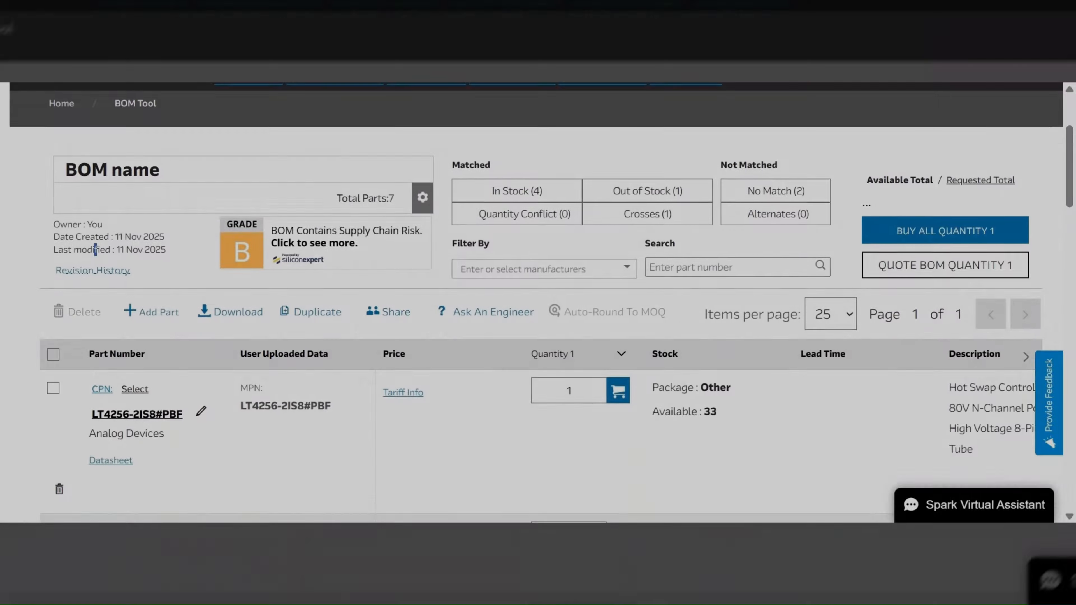
scroll(538, 303, down, 3)
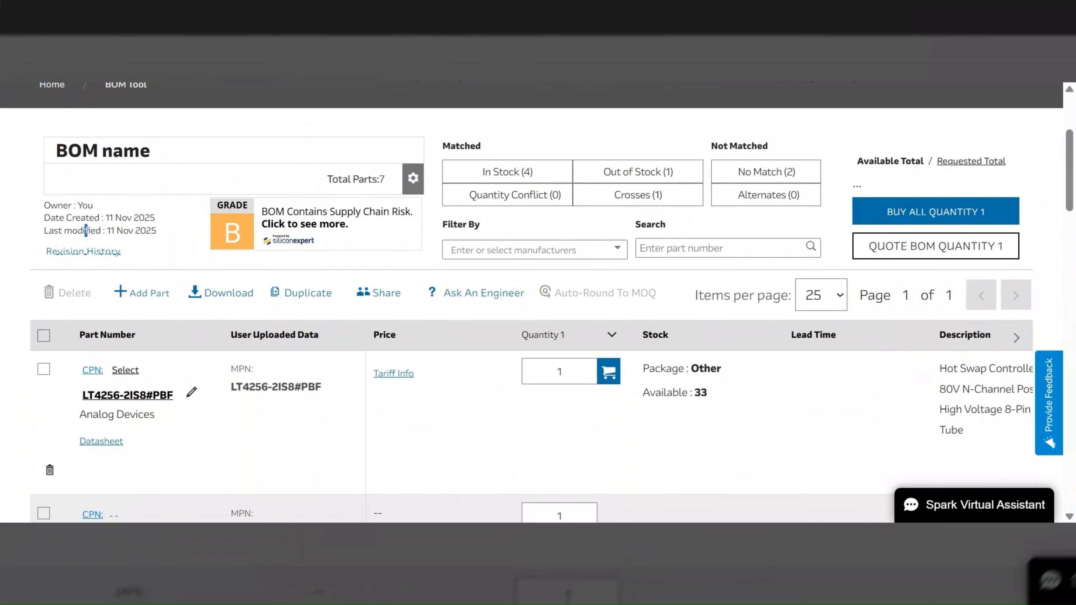
Step: Review the part lines of the open BOM, its manufacturer filter choices and its part number search
scroll(86, 146, down, 3)
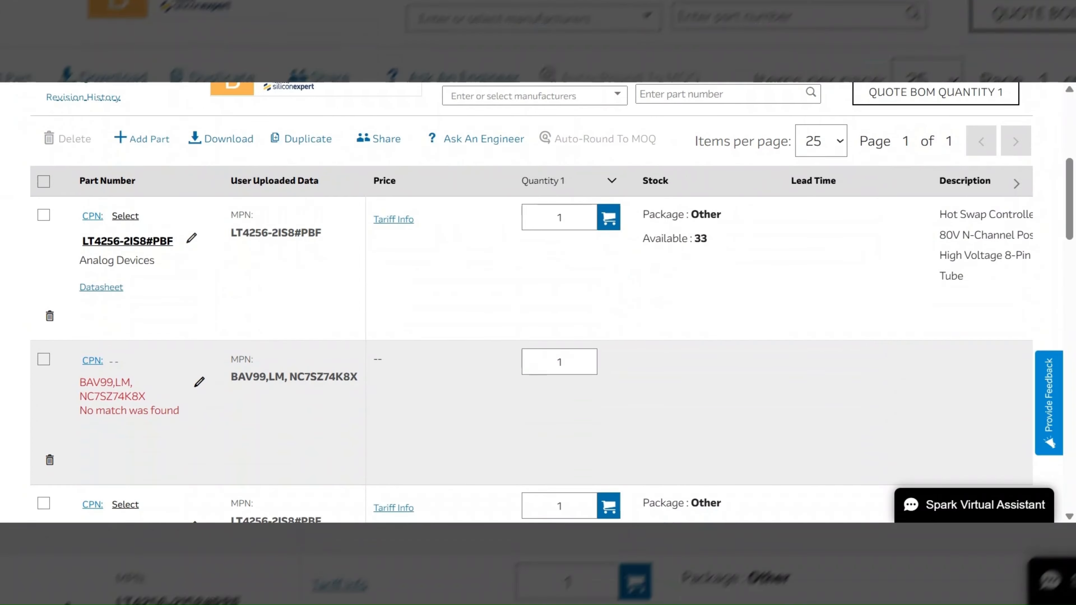
scroll(538, 303, down, 2)
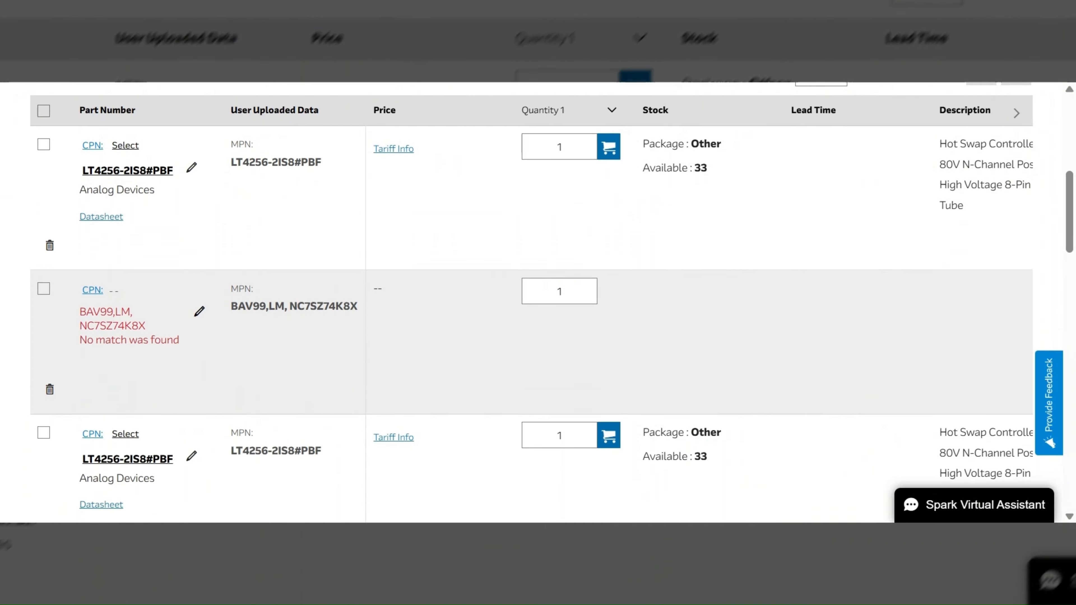
scroll(538, 302, down, 4)
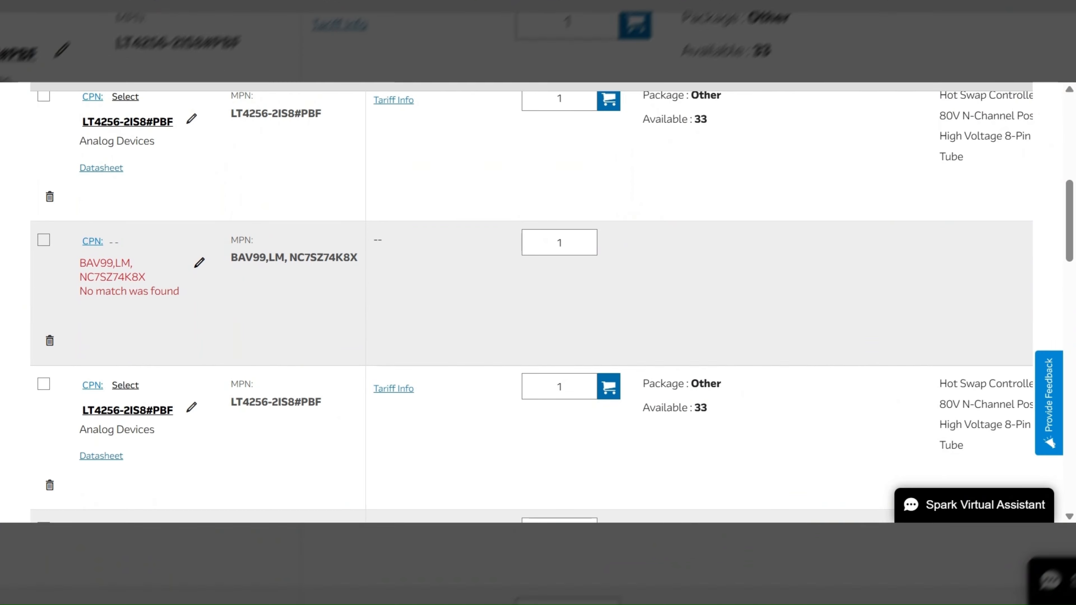
scroll(538, 303, down, 1)
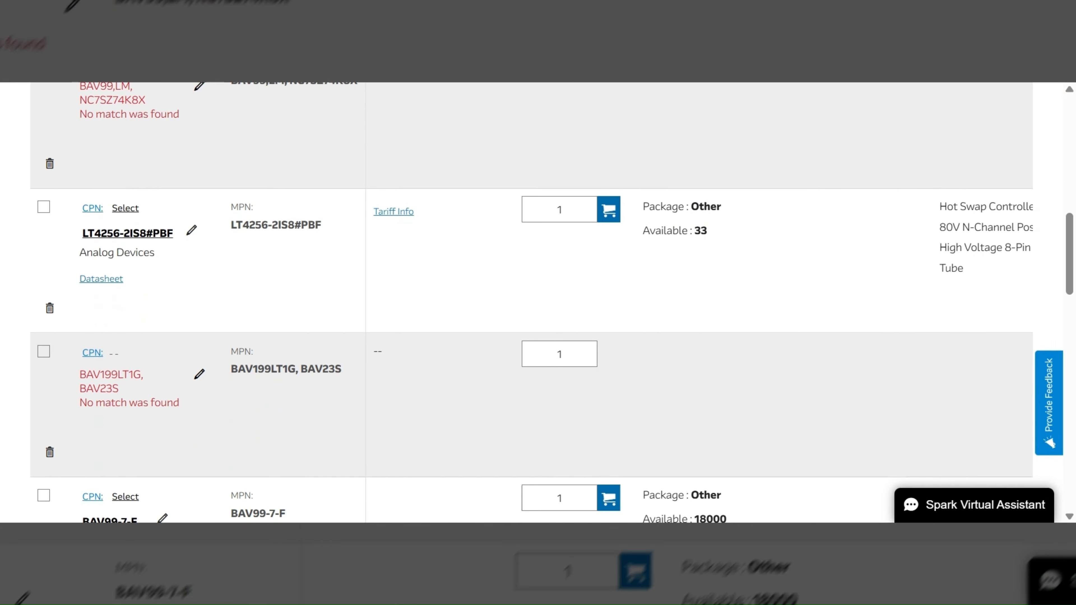
scroll(538, 302, down, 3)
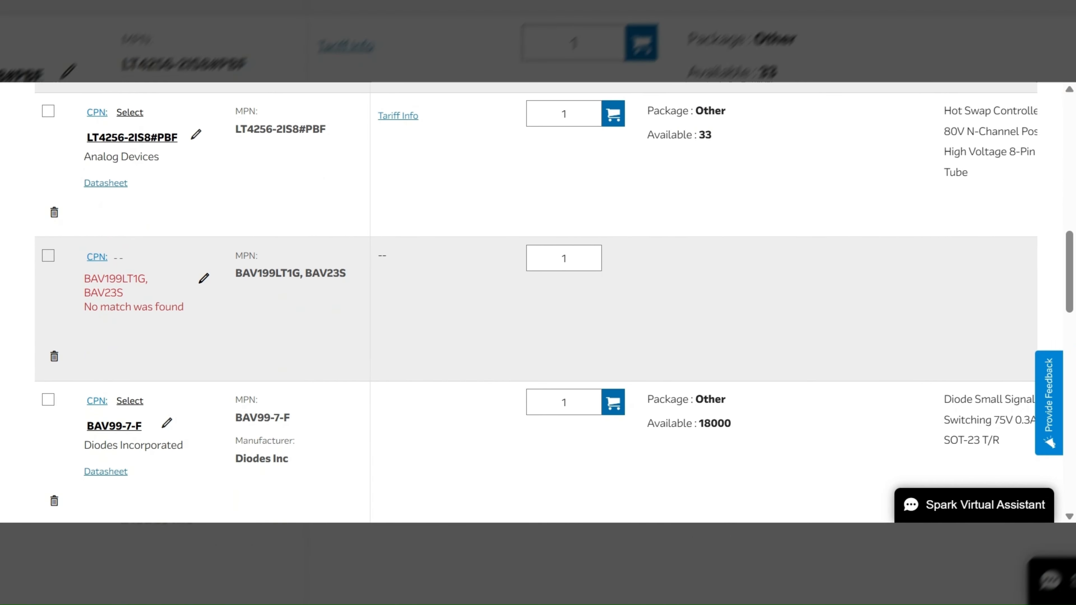
scroll(538, 303, down, 2)
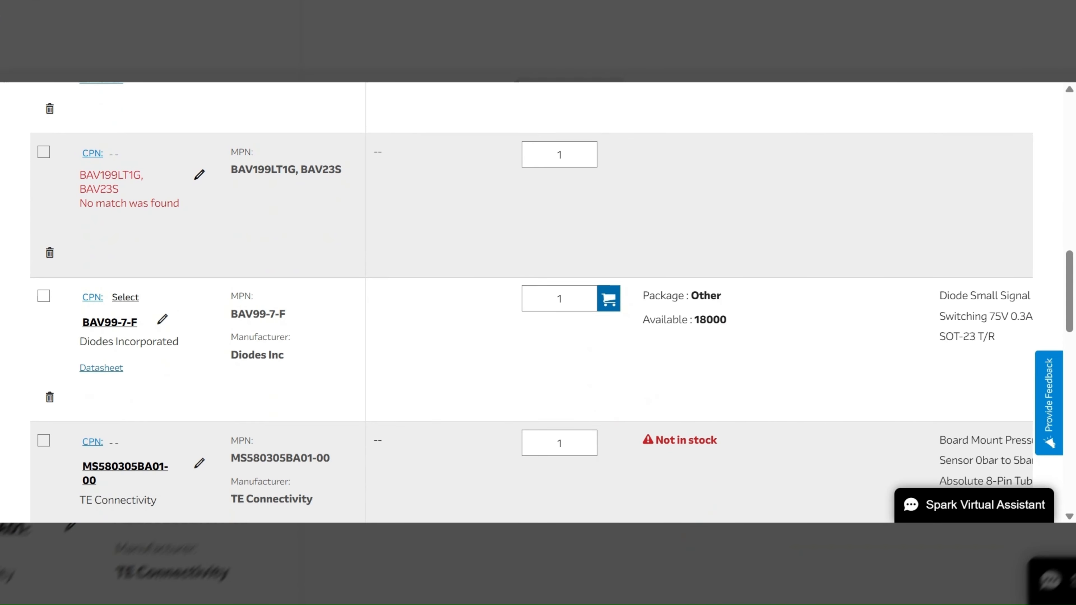
scroll(538, 302, down, 2)
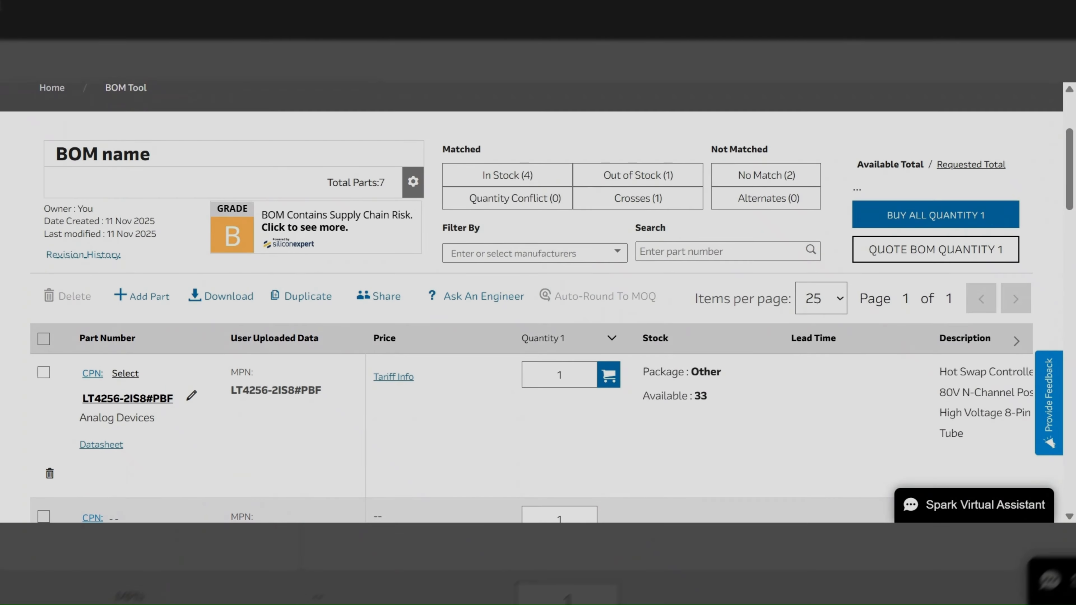
click(534, 252)
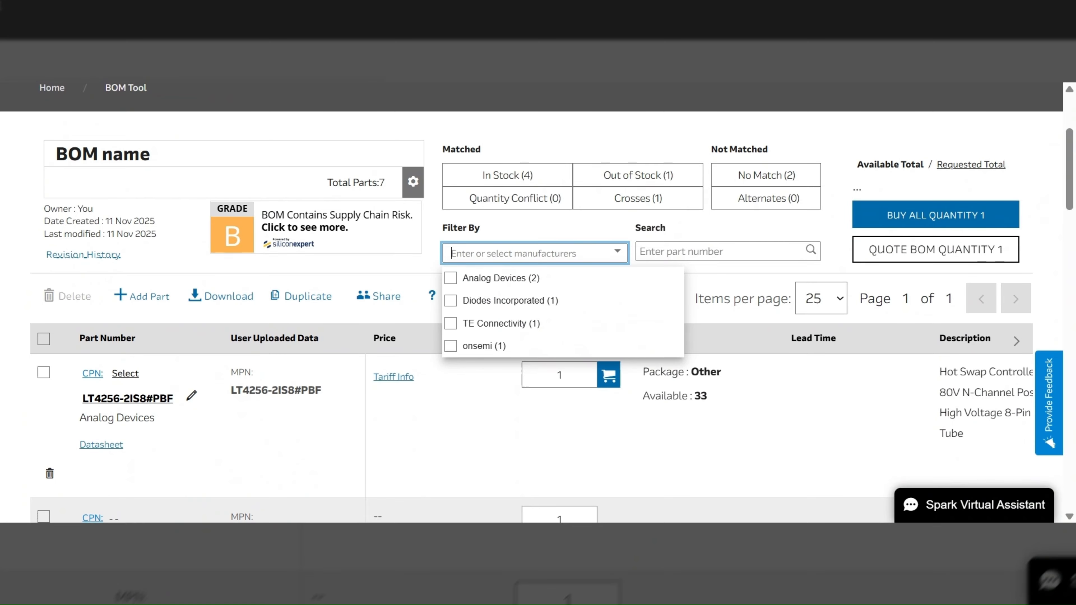
click(720, 251)
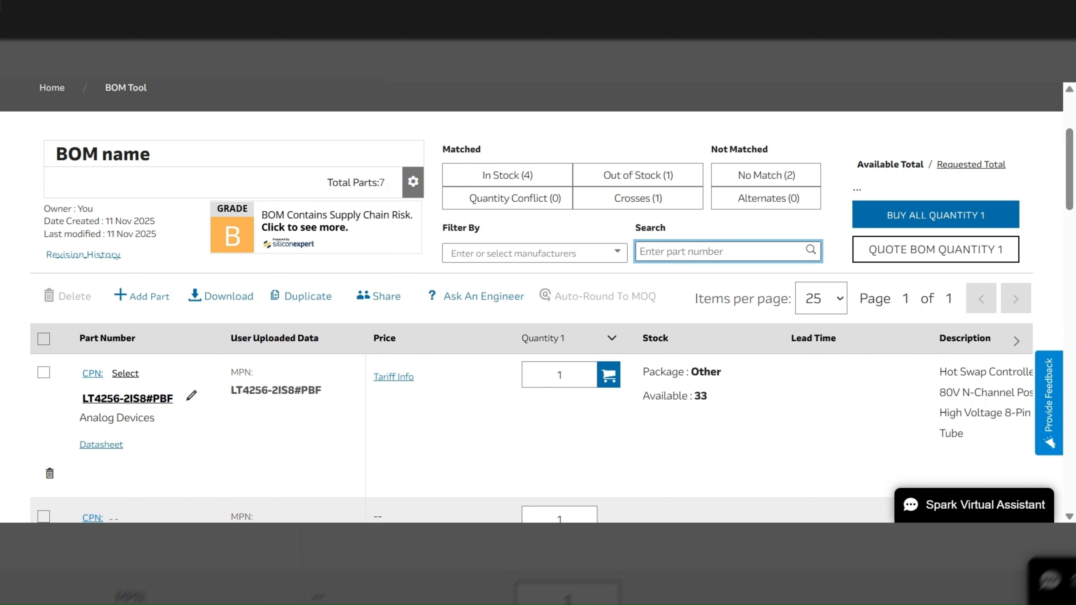
Step: Download the BOM with Date Code, Country of Origin and ECCN ID added to the exported columns, saving the selection preference
click(215, 305)
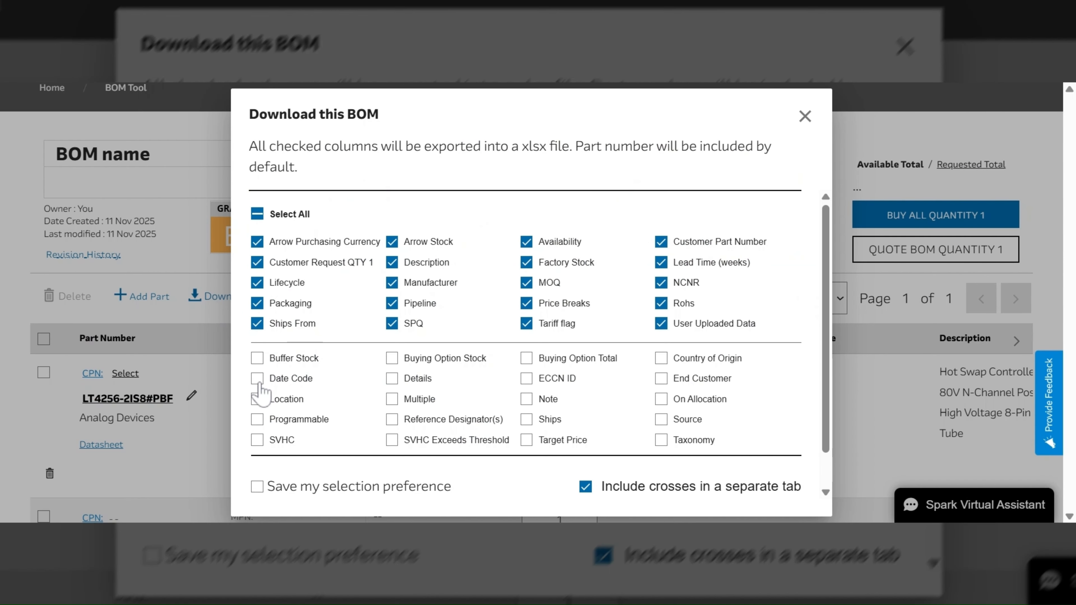
click(259, 382)
click(661, 359)
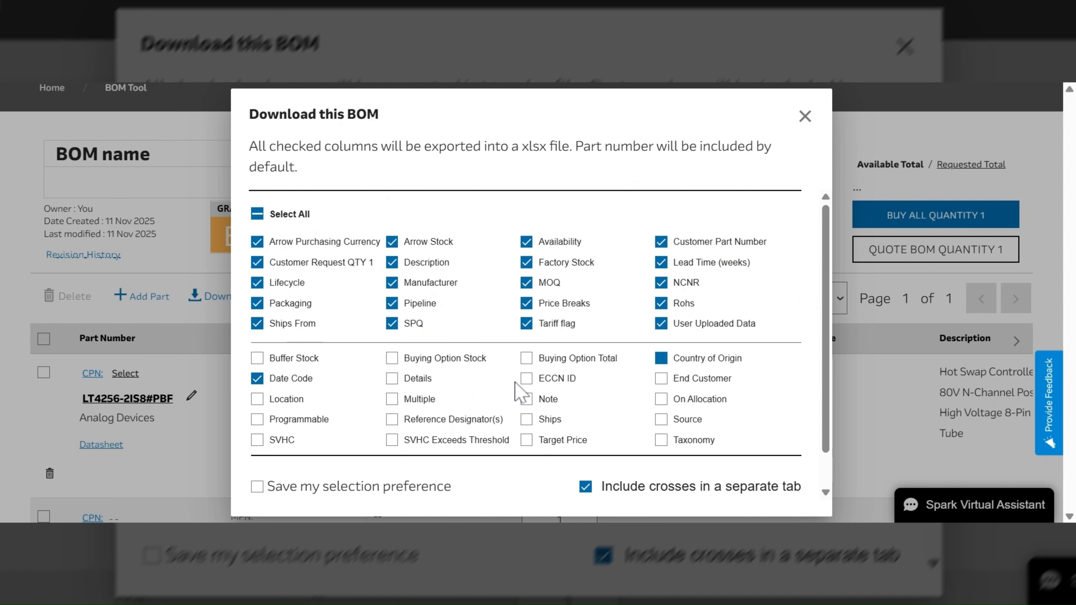
click(525, 379)
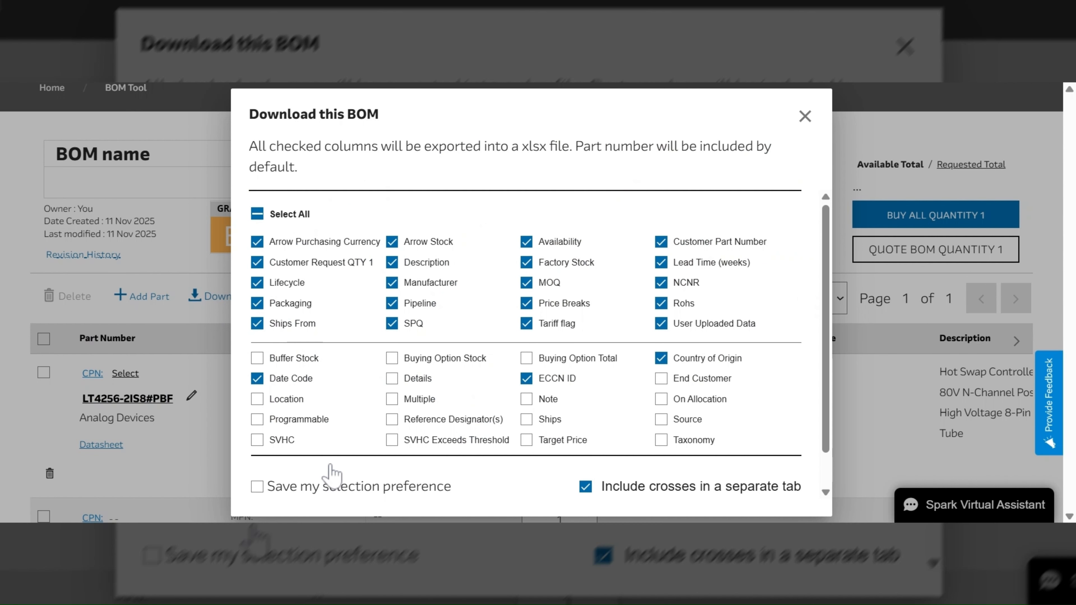
click(257, 486)
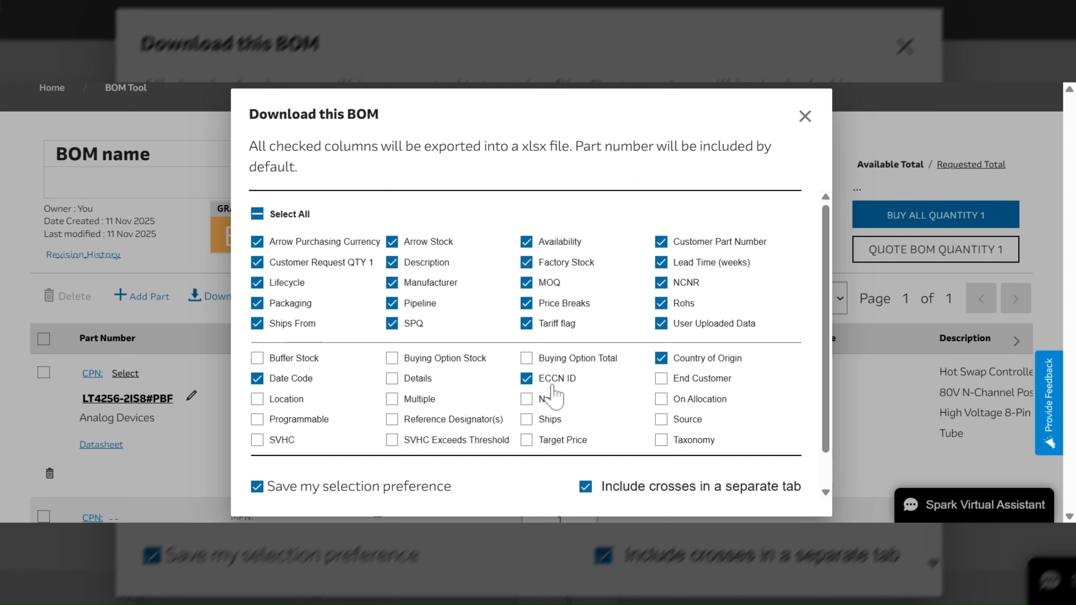
scroll(623, 384, down, 1)
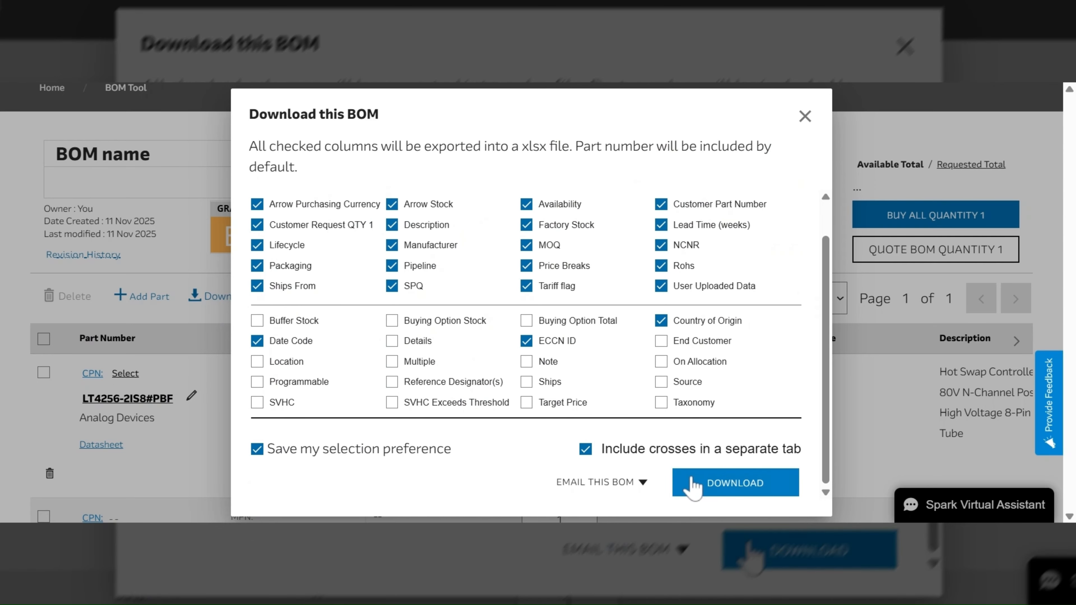
click(693, 487)
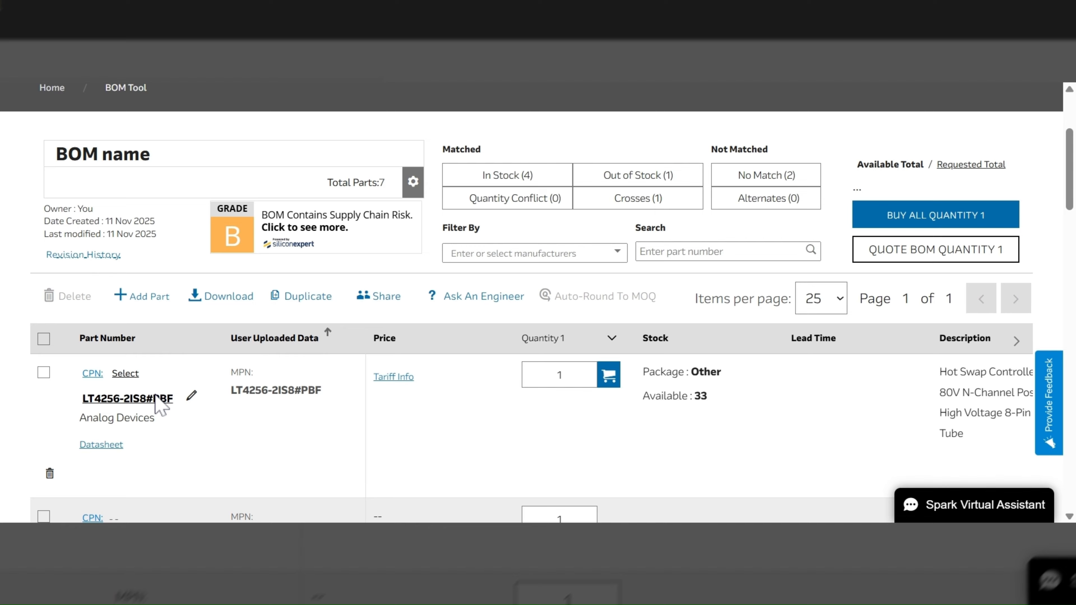
Step: Try selecting the first two BOM lines individually and toggling the selection of all lines
click(44, 373)
scroll(41, 394, down, 2)
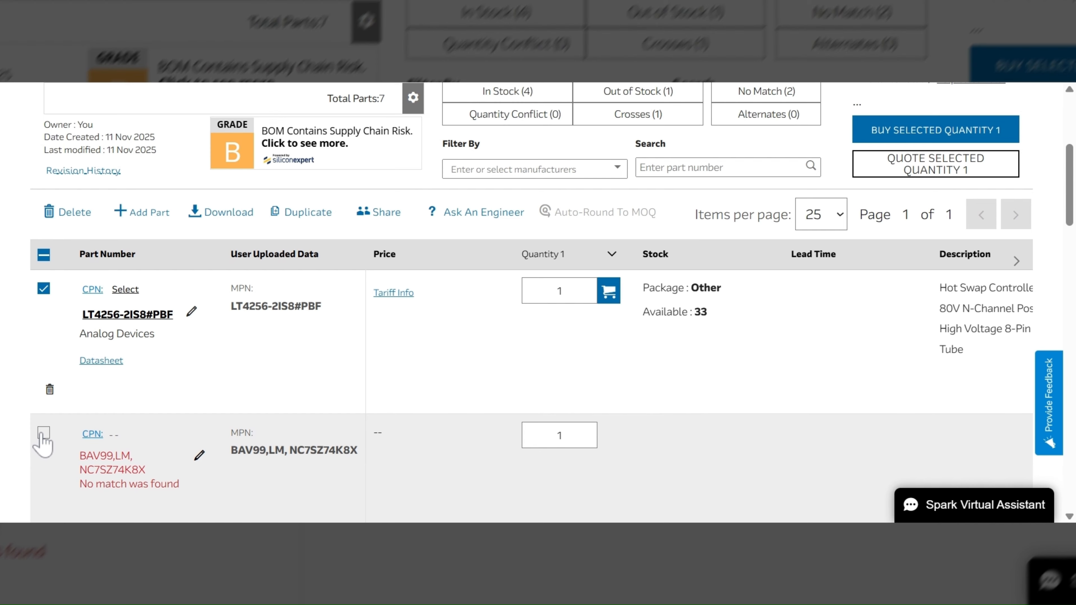
click(43, 433)
click(44, 256)
scroll(830, 302, up, 2)
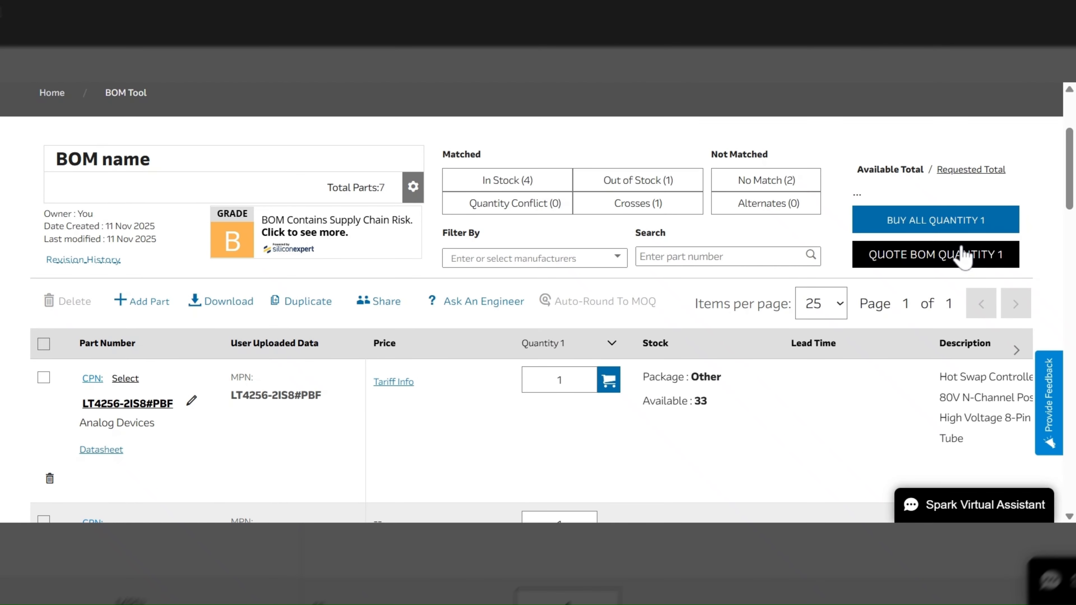
Step: Add the whole BOM at Quantity 1 to quotes and review the part lines in the quote request
click(963, 256)
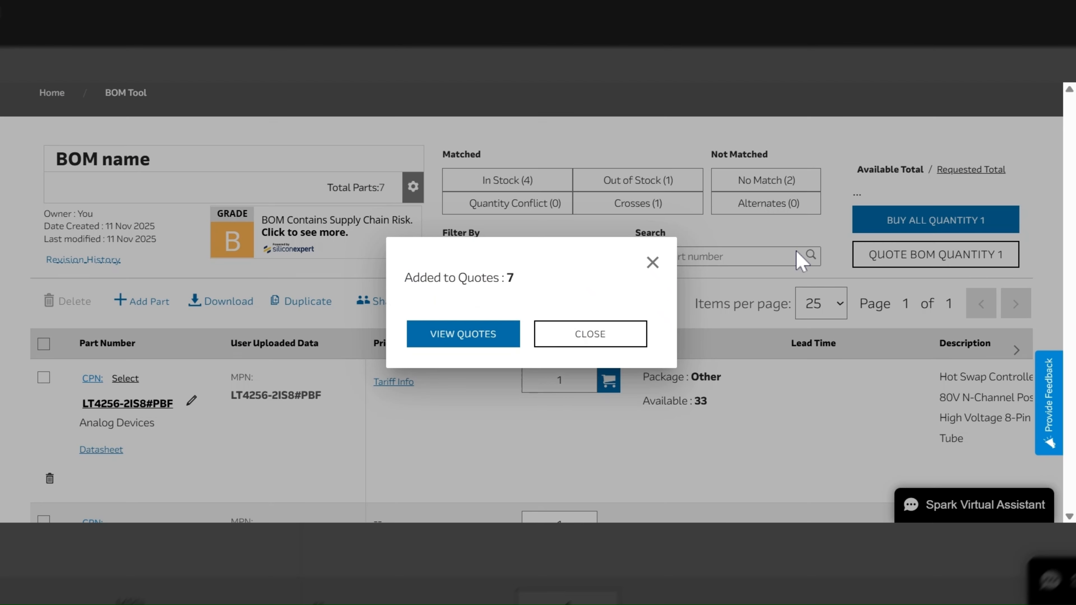
click(497, 337)
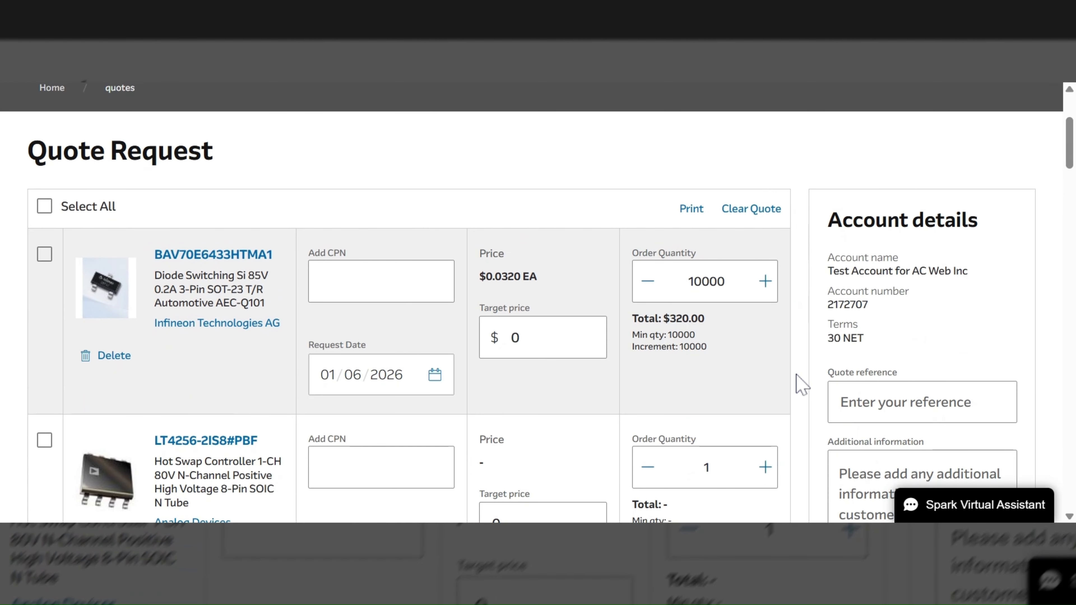
scroll(802, 384, down, 2)
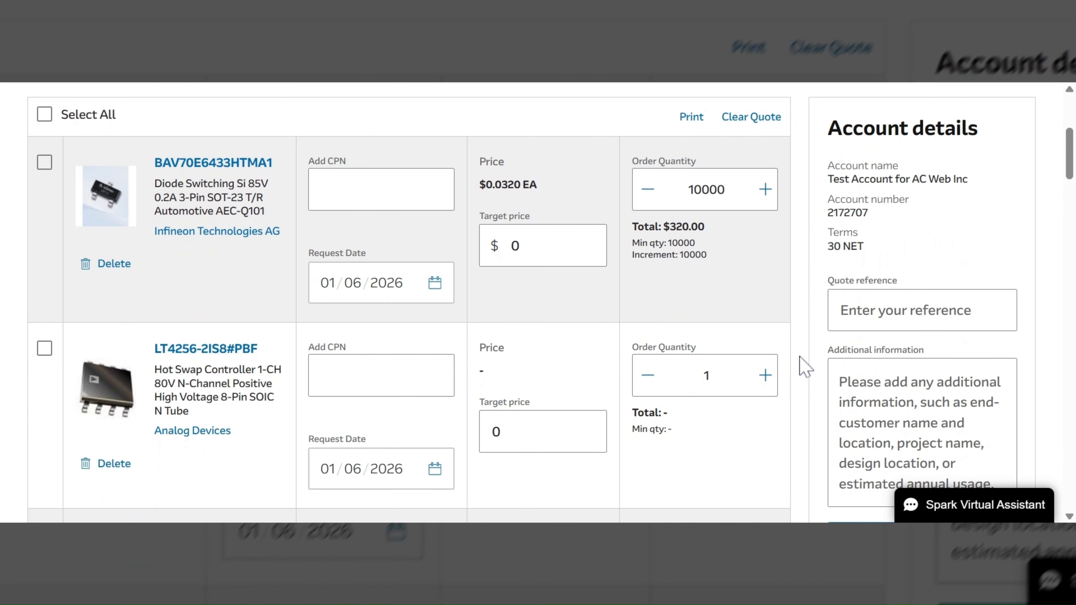
scroll(804, 366, down, 4)
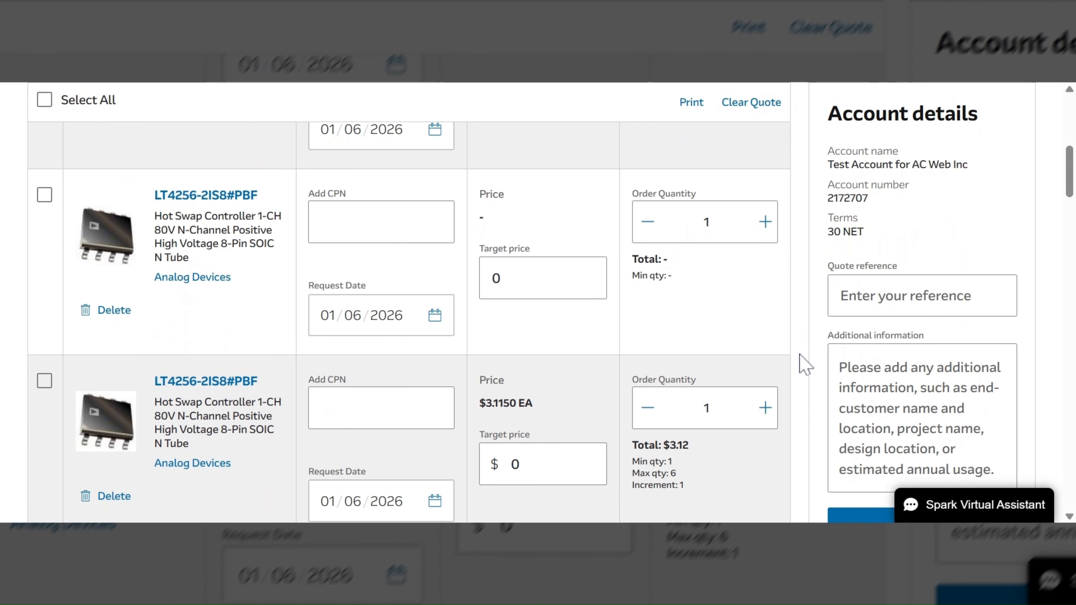
scroll(805, 362, down, 3)
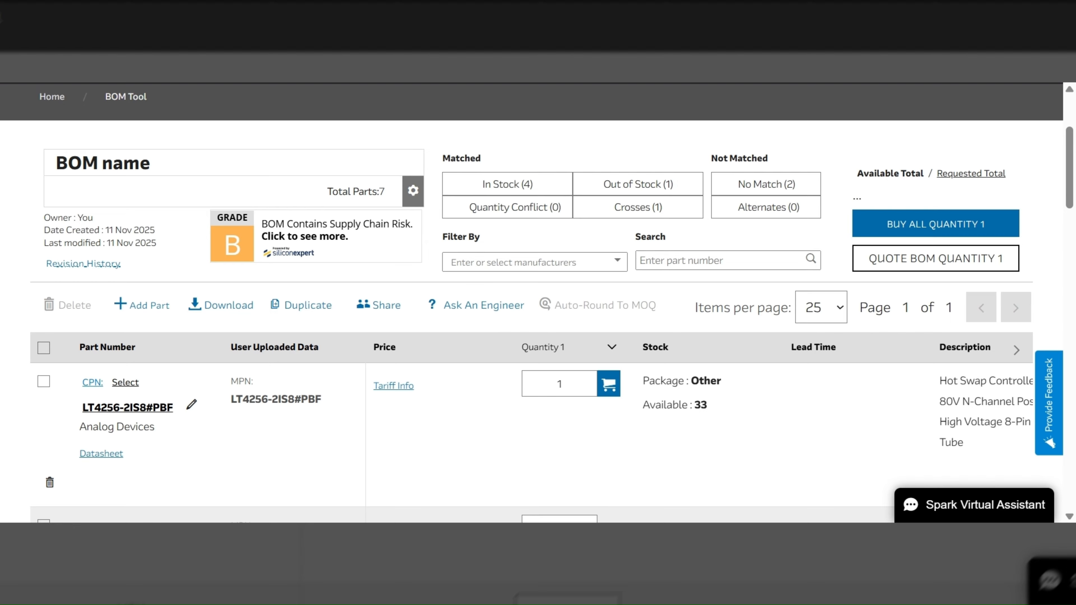
click(603, 307)
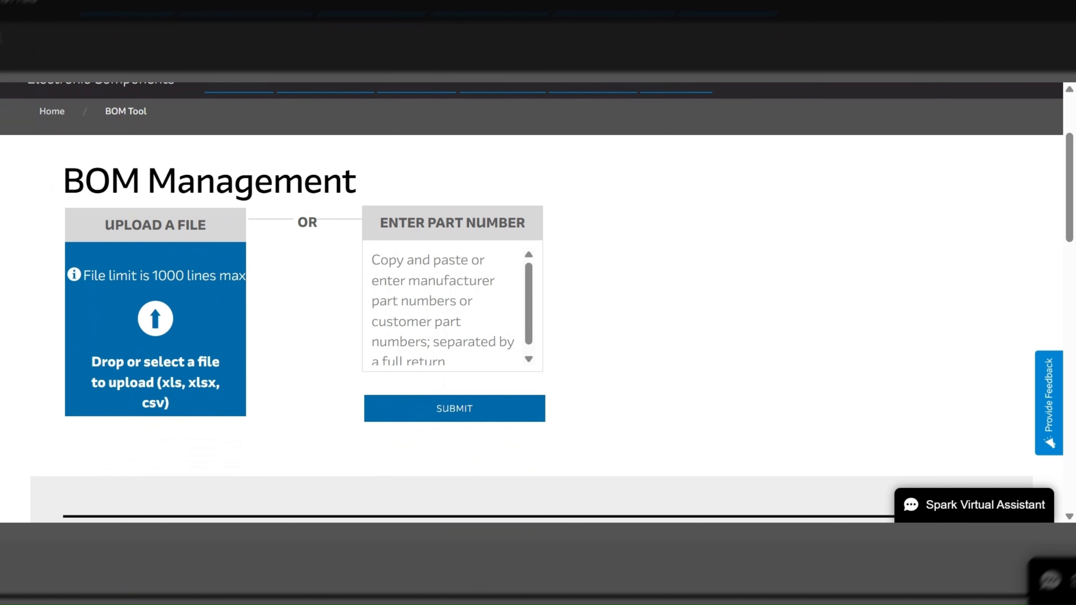
scroll(531, 302, down, 1)
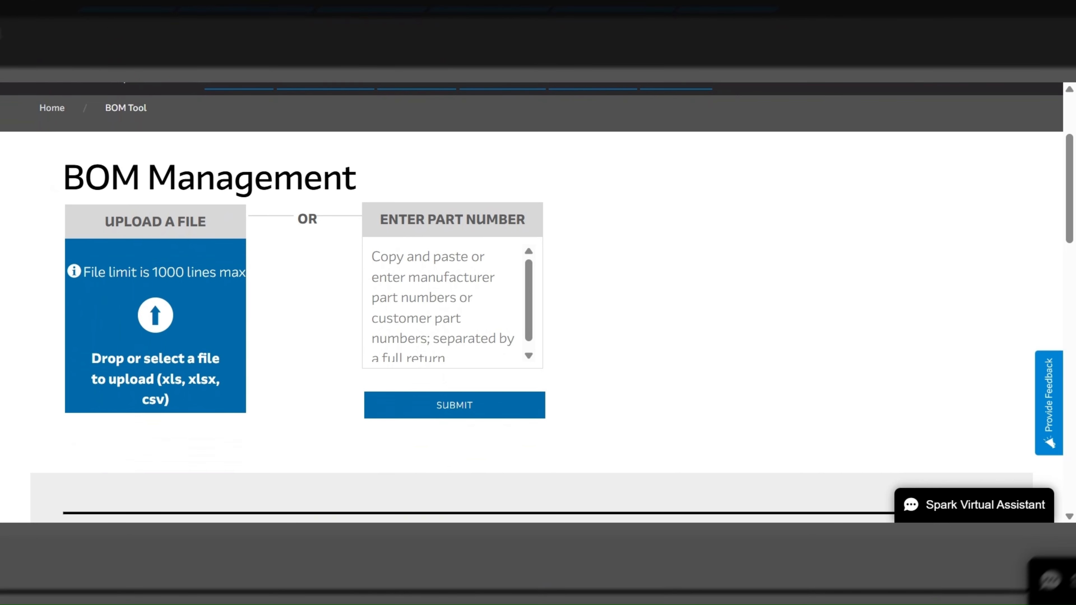
scroll(531, 303, down, 3)
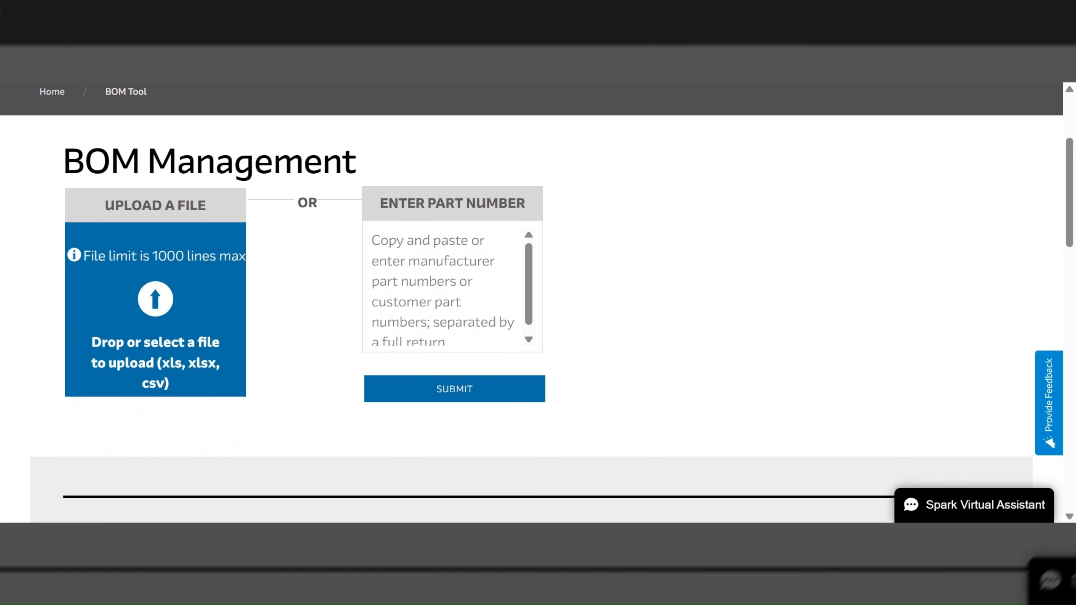